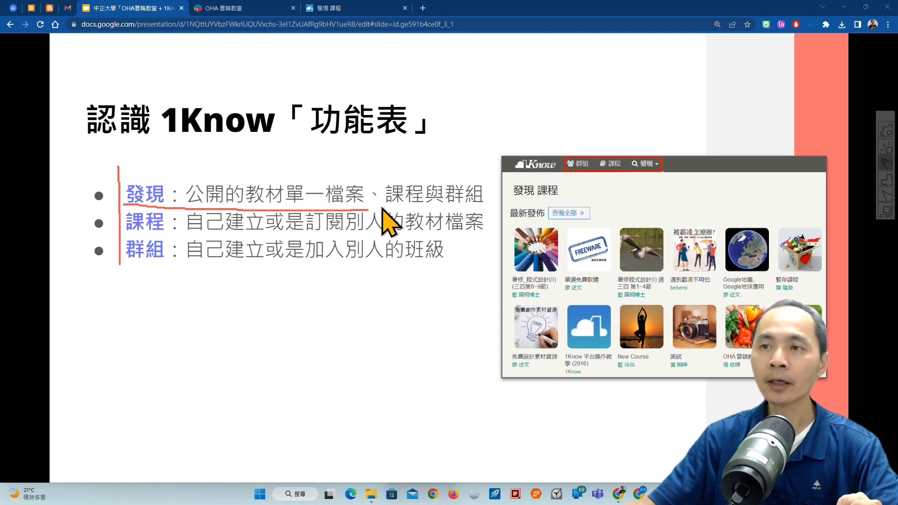
# Step: Annotate the 1Know menu slide with check marks above 發現's description and marks on 課程, 群組, 檔案 and 班級, and clear the annotations
pyautogui.moveTo(349, 167)
pyautogui.mouseDown()
pyautogui.moveTo(366, 171)
pyautogui.moveTo(380, 150)
pyautogui.moveTo(428, 150)
pyautogui.moveTo(468, 178)
pyautogui.moveTo(491, 141)
pyautogui.mouseUp()
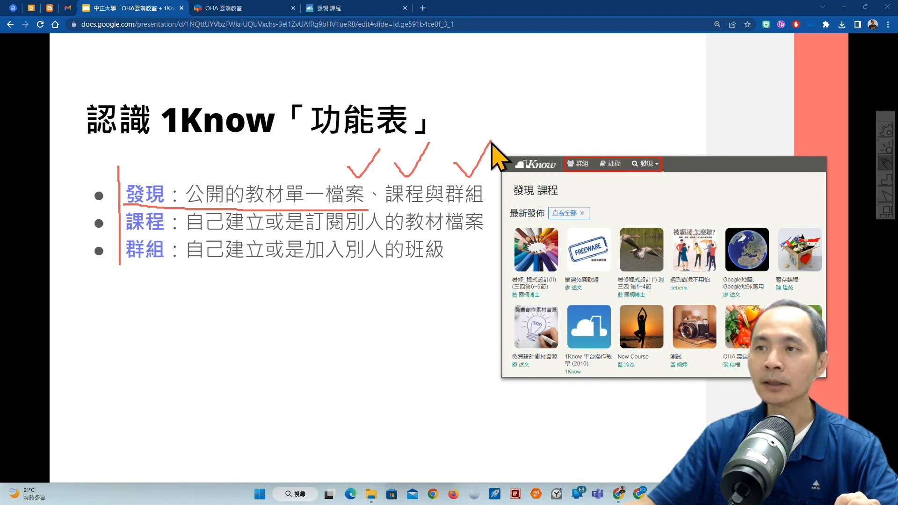
pyautogui.moveTo(124, 238); pyautogui.dragTo(188, 238)
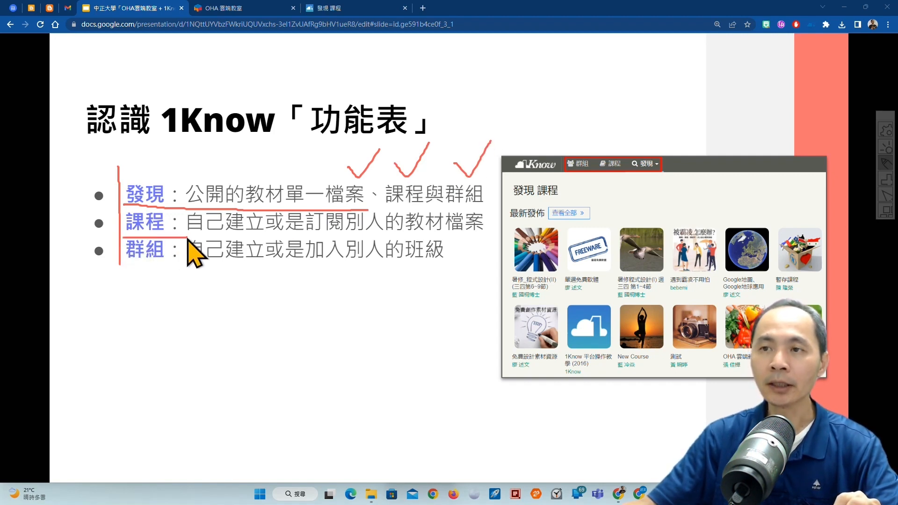
pyautogui.moveTo(127, 262); pyautogui.dragTo(174, 261)
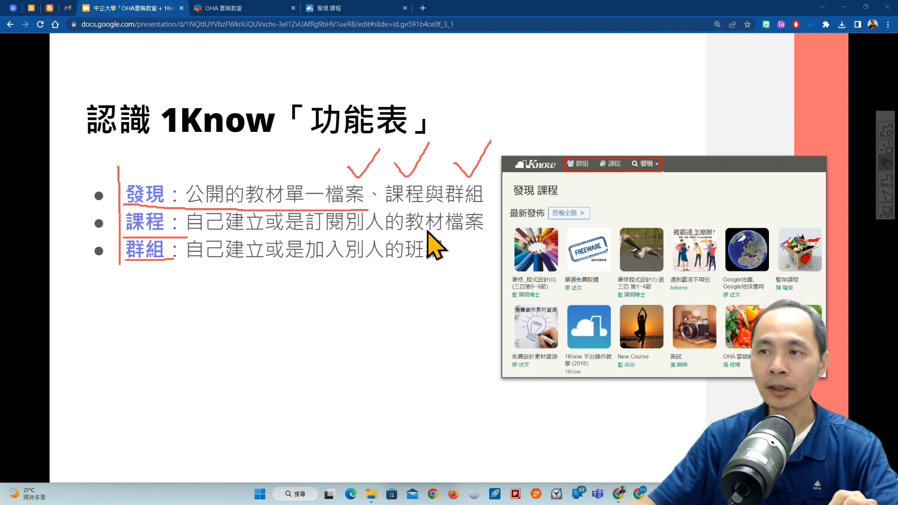
pyautogui.moveTo(433, 233); pyautogui.dragTo(483, 231)
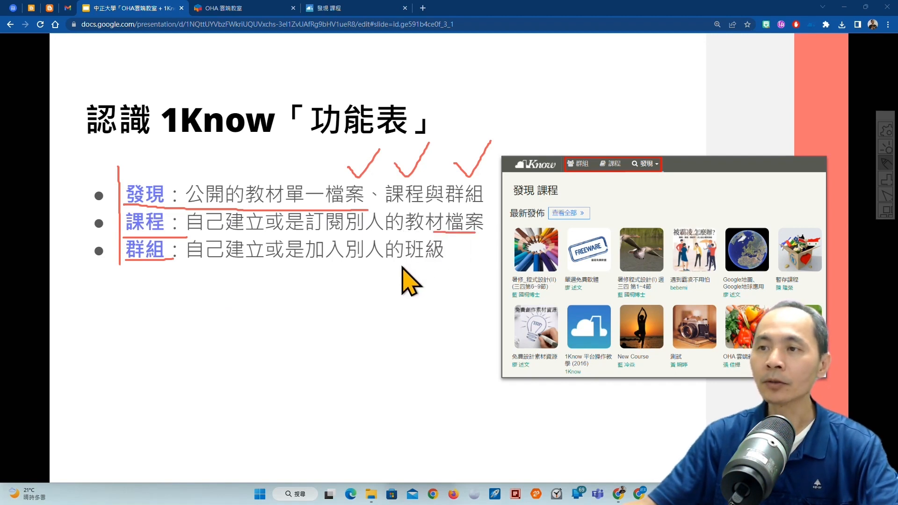
pyautogui.moveTo(399, 262); pyautogui.dragTo(453, 261)
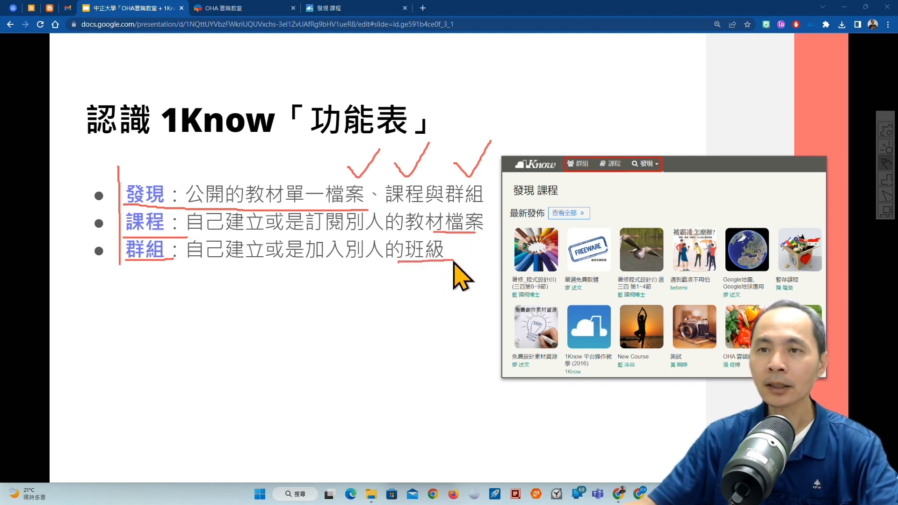
pyautogui.moveTo(76, 220)
pyautogui.mouseDown()
pyautogui.moveTo(122, 209)
pyautogui.moveTo(117, 236)
pyautogui.moveTo(138, 200)
pyautogui.moveTo(171, 225)
pyautogui.moveTo(141, 238)
pyautogui.mouseUp()
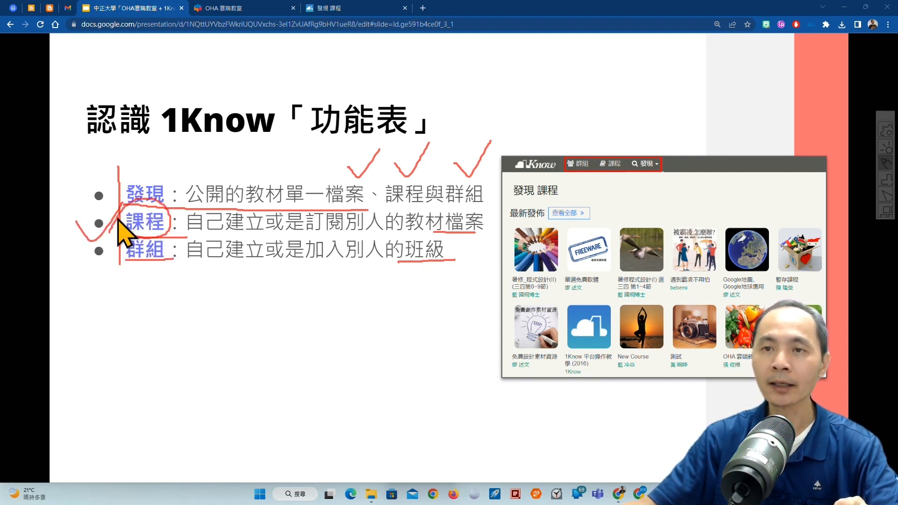
pyautogui.press('Escape')
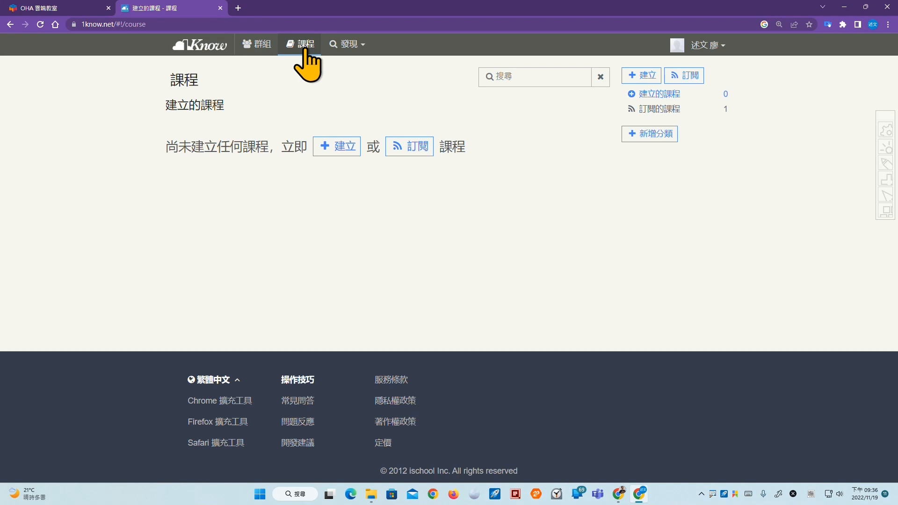
# Step: Create a course named 1119 and save a topic named 多媒體 in it as a draft
pyautogui.click(335, 148)
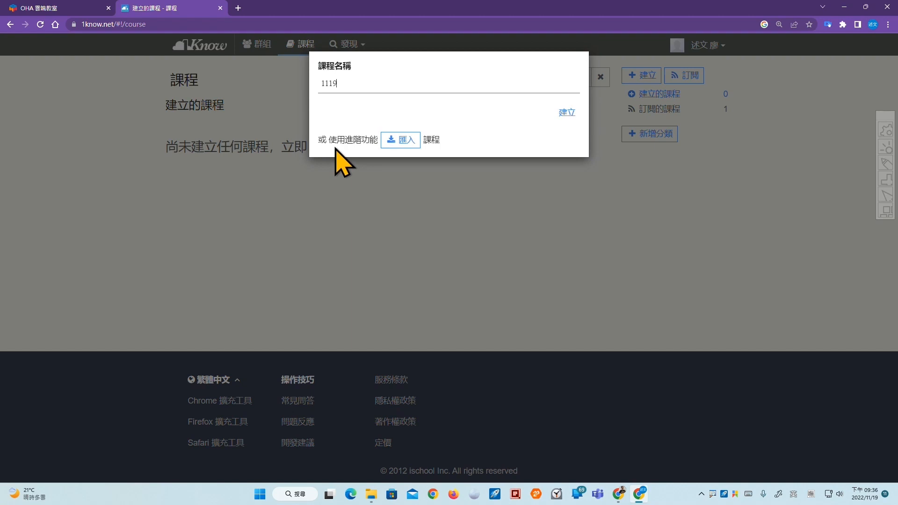
pyautogui.click(565, 112)
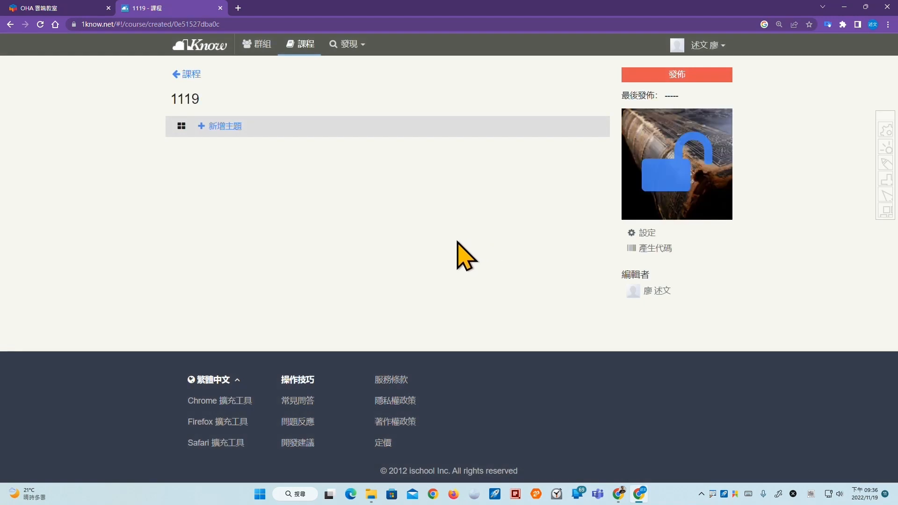
pyautogui.click(196, 132)
pyautogui.moveTo(197, 132)
pyautogui.mouseDown()
pyautogui.moveTo(238, 116)
pyautogui.moveTo(225, 150)
pyautogui.mouseUp()
pyautogui.moveTo(284, 81)
pyautogui.mouseDown()
pyautogui.moveTo(245, 116)
pyautogui.moveTo(266, 111)
pyautogui.mouseUp()
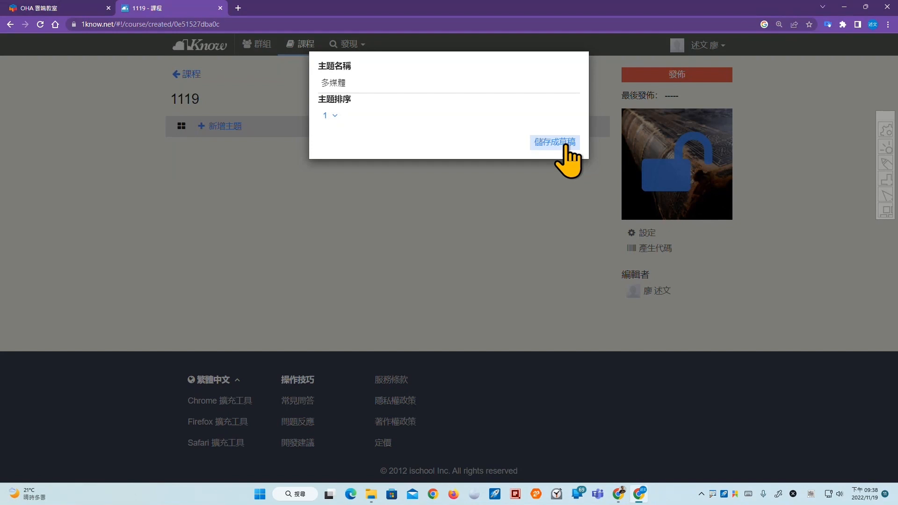
pyautogui.click(565, 143)
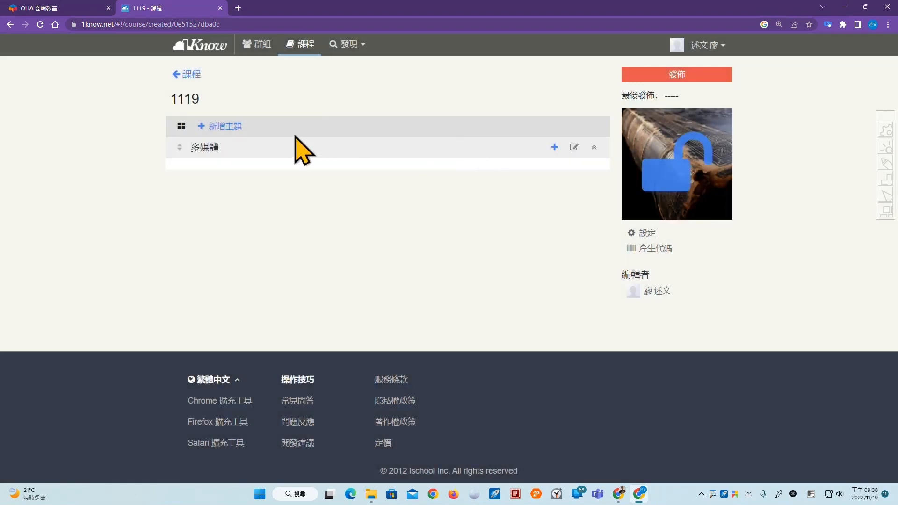
# Step: Add a topic named 國文 to the 1119 course and save it as a draft
pyautogui.click(210, 128)
pyautogui.moveTo(369, 89); pyautogui.dragTo(291, 89)
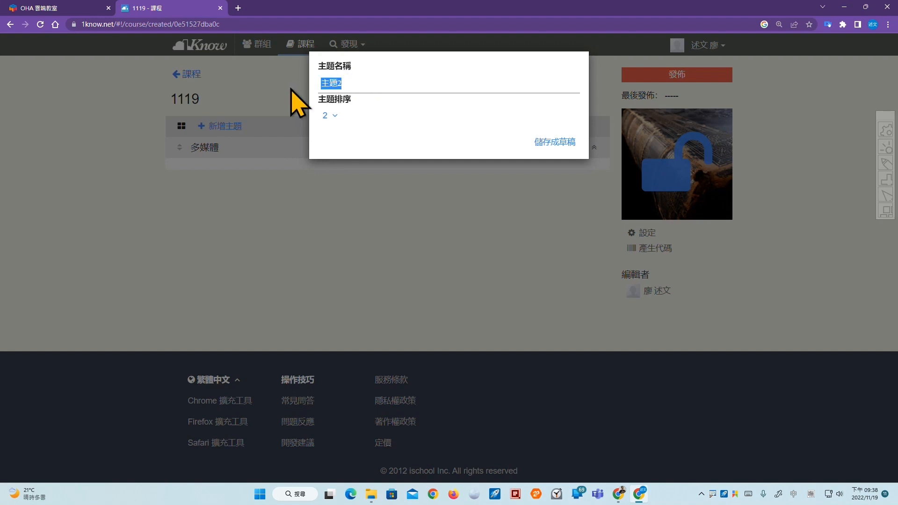
pyautogui.write('國文')
pyautogui.click(555, 142)
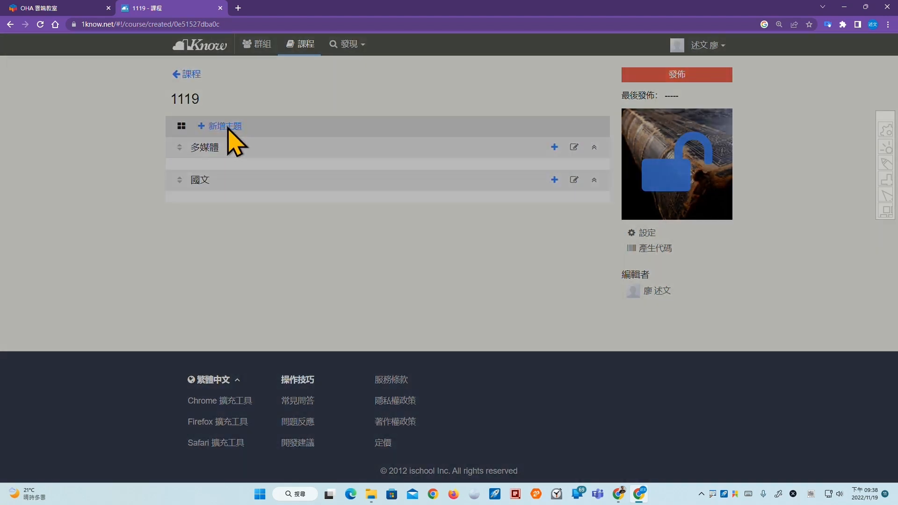
# Step: Add a topic named 物聯網 and move it to the top of the course's topic list
pyautogui.click(227, 126)
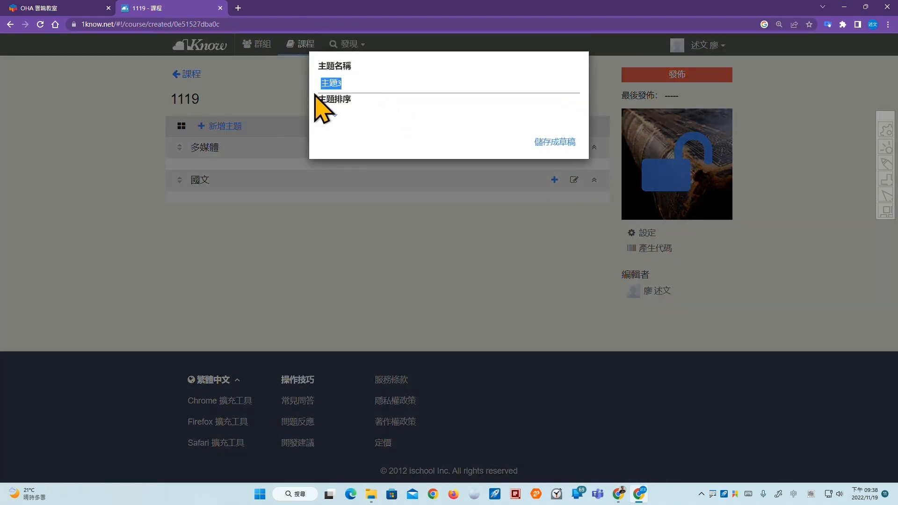
pyautogui.write('物聯SN')
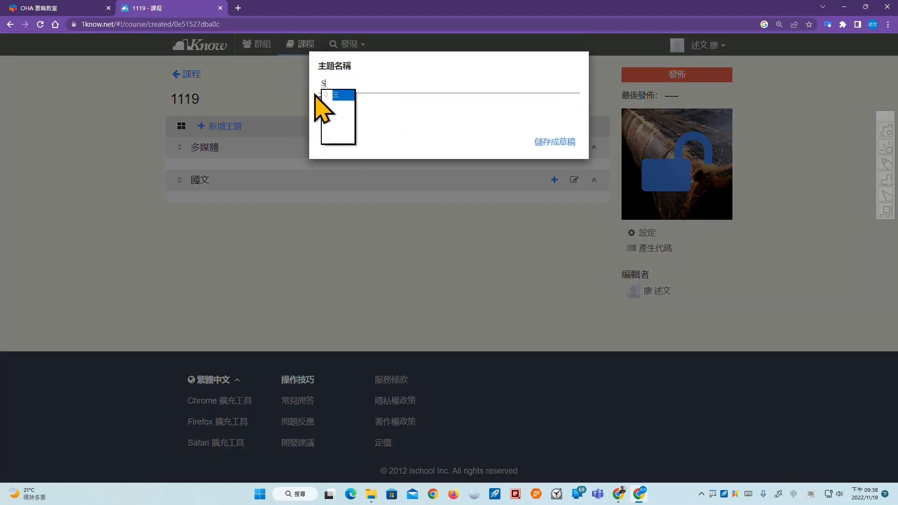
pyautogui.write('網')
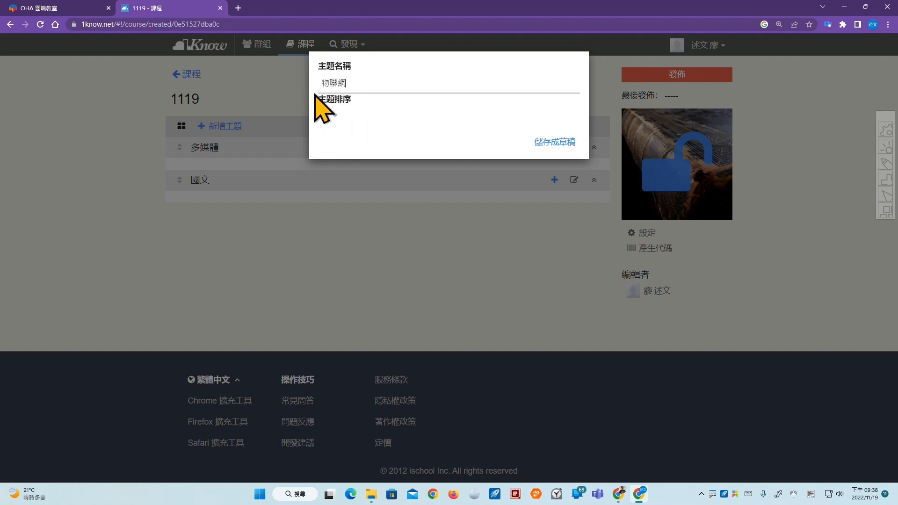
pyautogui.click(552, 141)
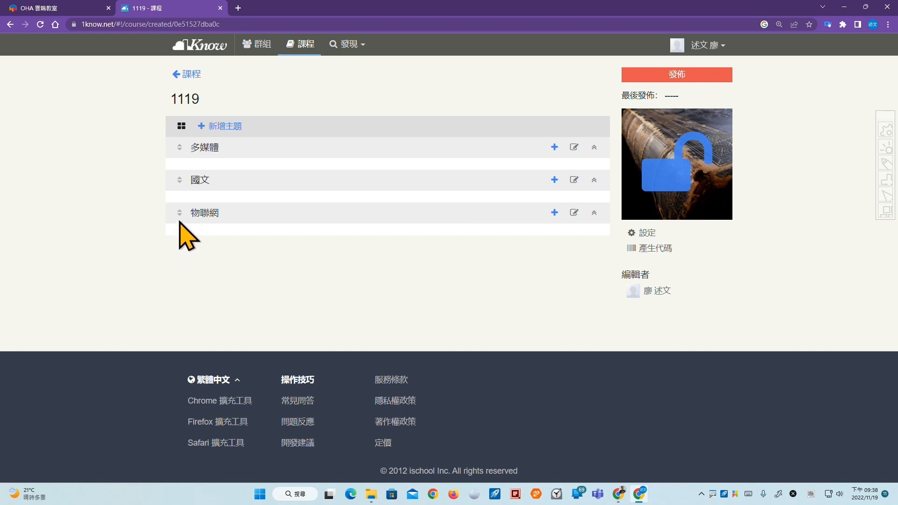
pyautogui.moveTo(179, 213); pyautogui.dragTo(189, 195)
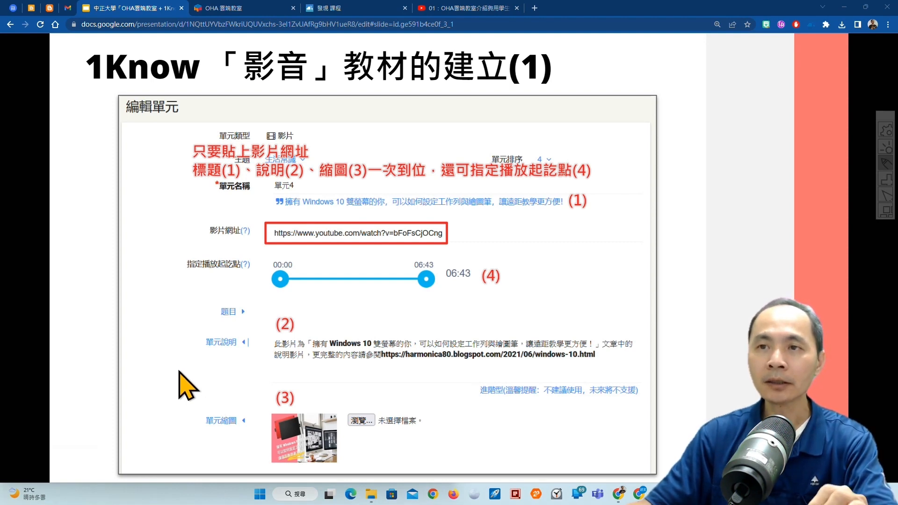
# Step: Circle the 影片 unit type, underline 標題, 說明 and 縮圖, mark the playback range on the slide, and clear the annotations
pyautogui.moveTo(257, 144)
pyautogui.mouseDown()
pyautogui.moveTo(325, 151)
pyautogui.moveTo(279, 165)
pyautogui.mouseUp()
pyautogui.moveTo(180, 182); pyautogui.dragTo(348, 182)
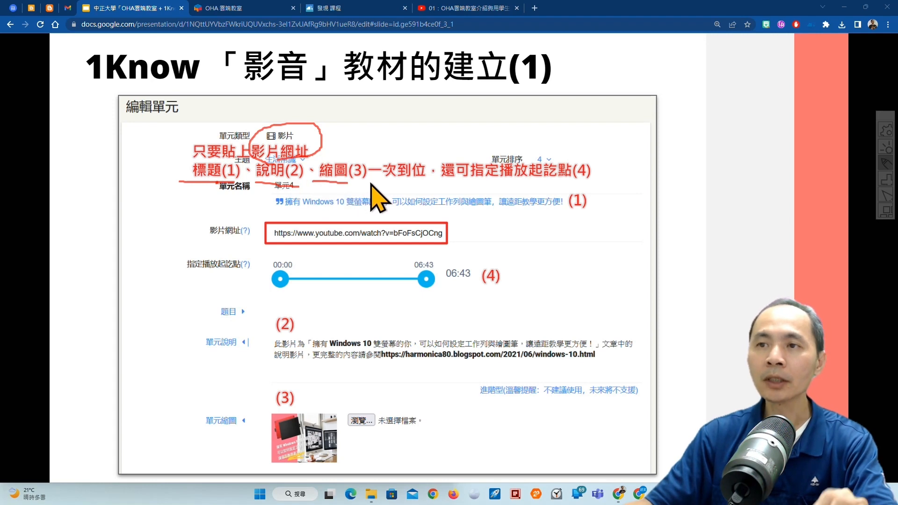
pyautogui.moveTo(262, 253)
pyautogui.mouseDown()
pyautogui.moveTo(262, 306)
pyautogui.moveTo(457, 286)
pyautogui.mouseUp()
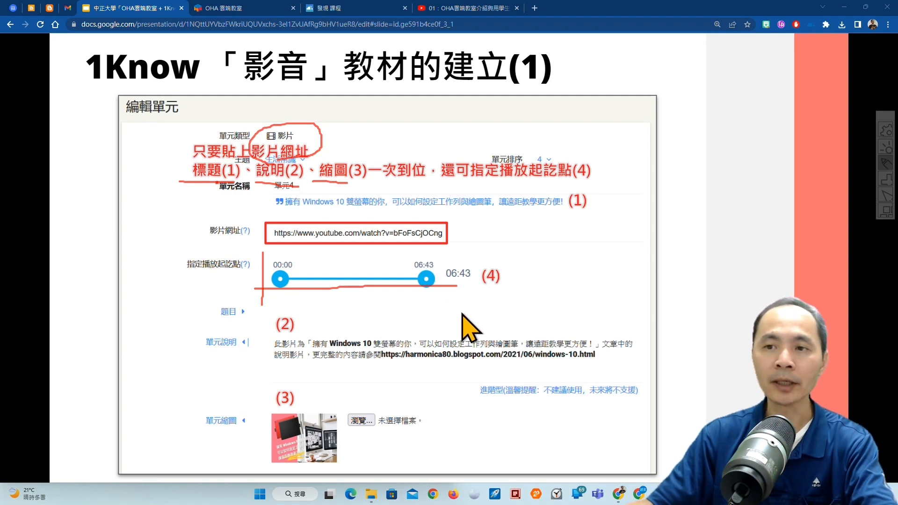
pyautogui.press('Escape')
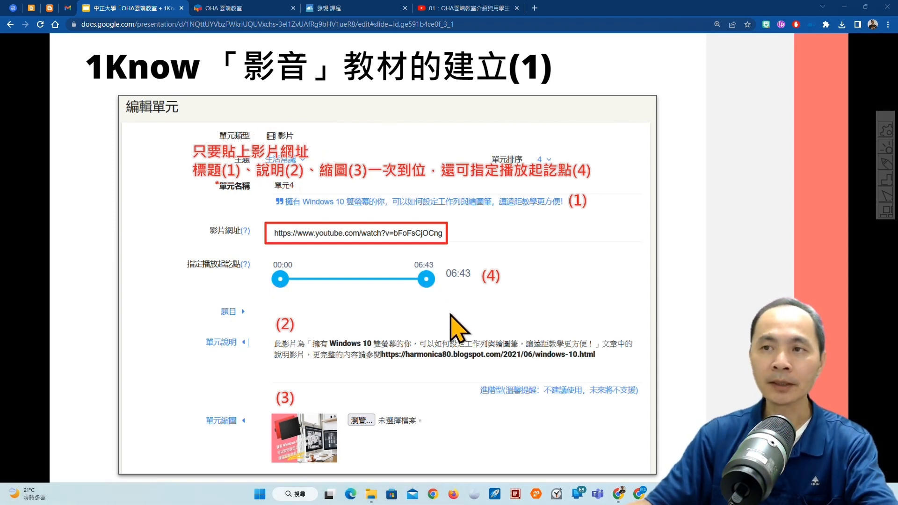
# Step: Switch to the 1Know browser window and copy the web address of the YouTube video 01：OHA雲端教室介紹與用學生角度體驗OHA
pyautogui.click(639, 493)
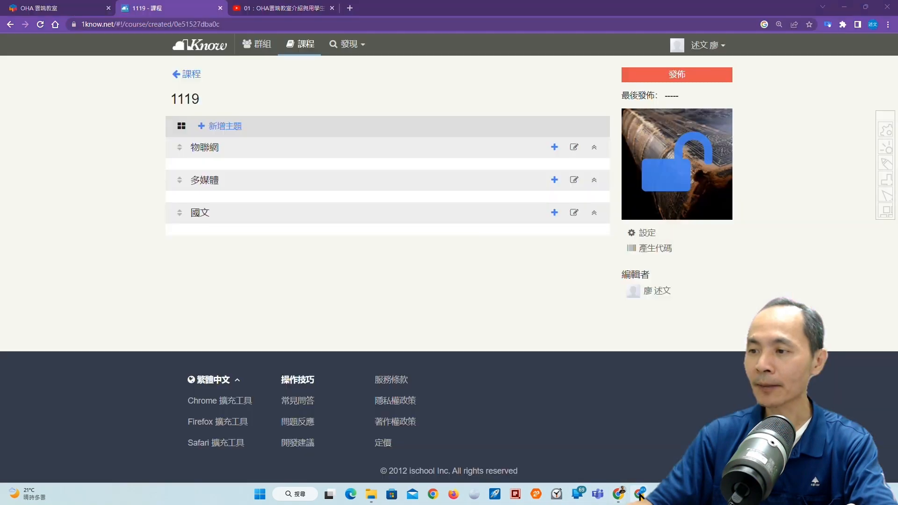
pyautogui.click(310, 8)
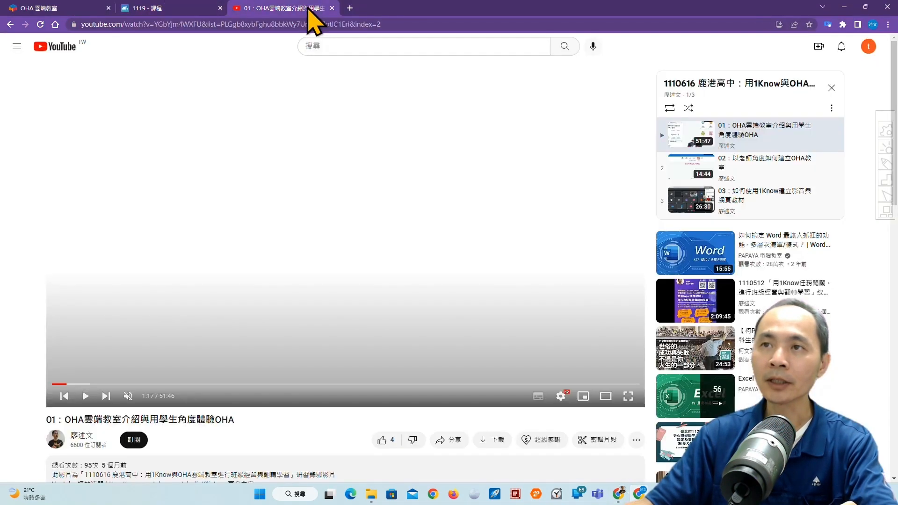
pyautogui.click(321, 31)
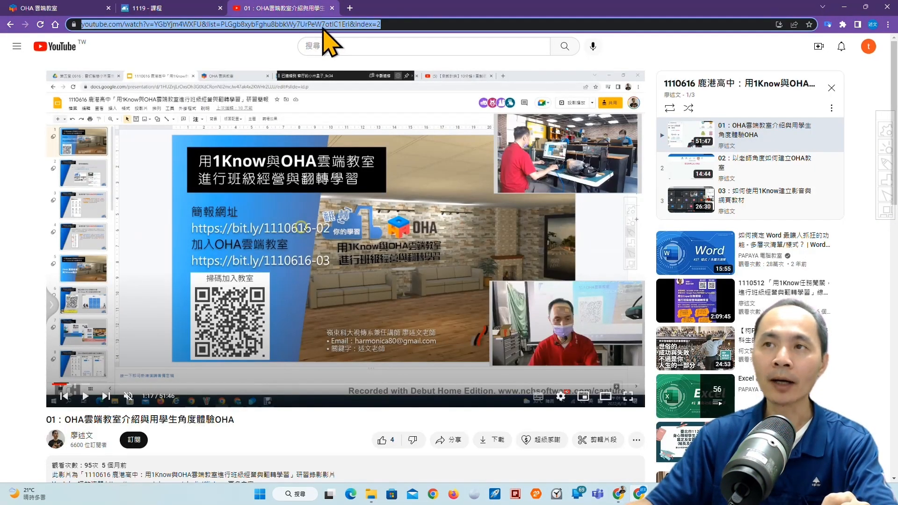
pyautogui.rightClick(323, 29)
pyautogui.click(361, 80)
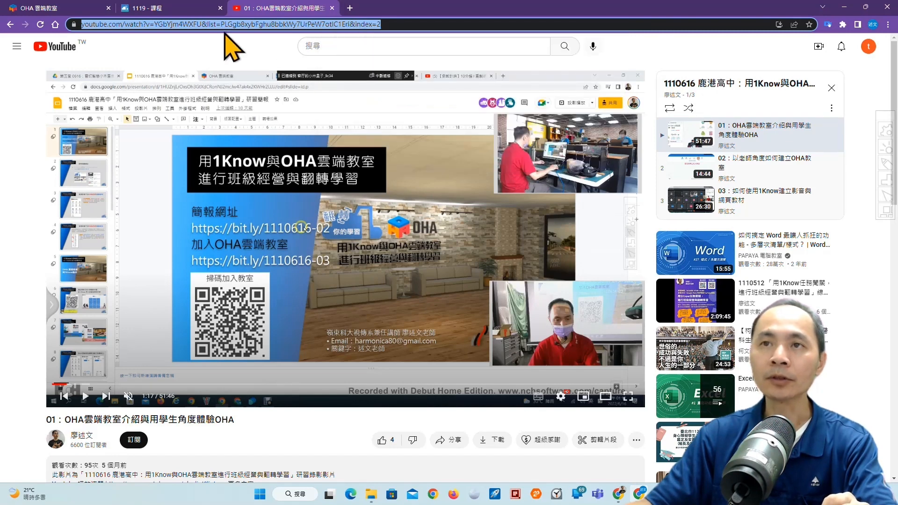
# Step: In the 1119 course, add a unit of type 影片 named 單元1 to the 物聯網 topic and save it as a draft
pyautogui.click(199, 8)
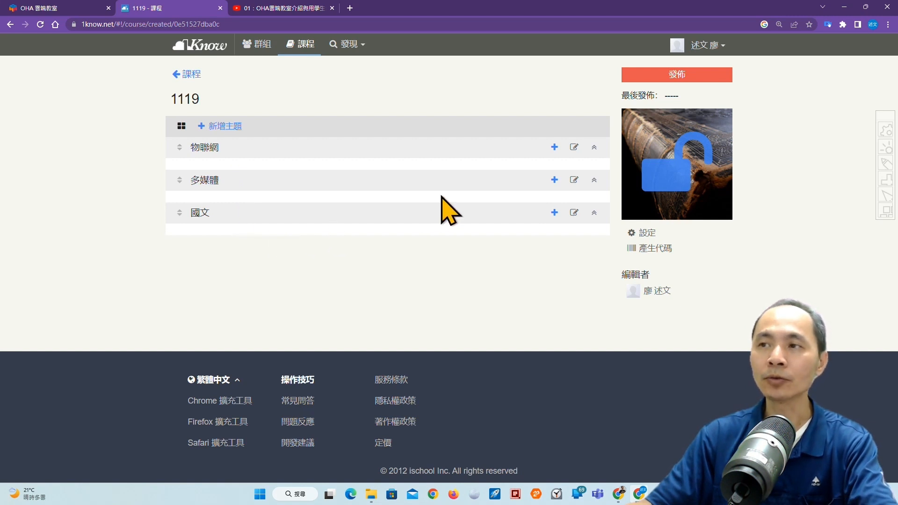
pyautogui.click(554, 147)
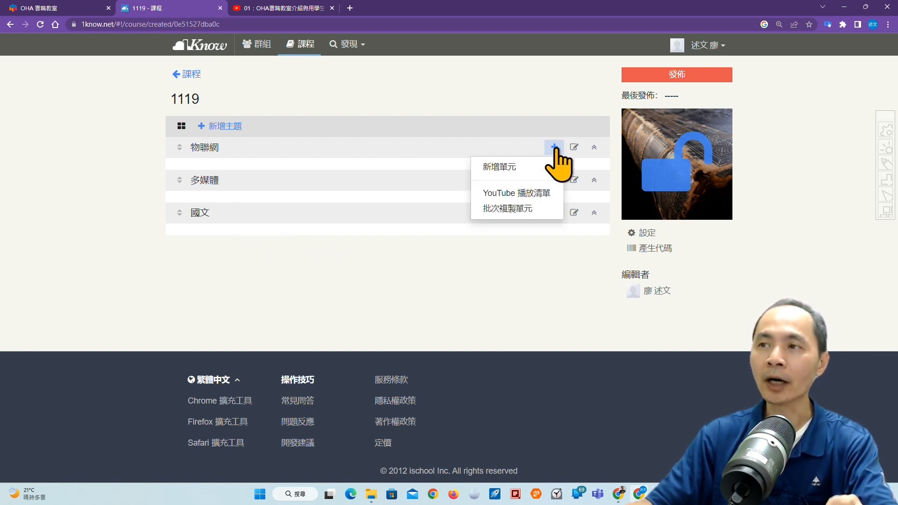
pyautogui.click(513, 166)
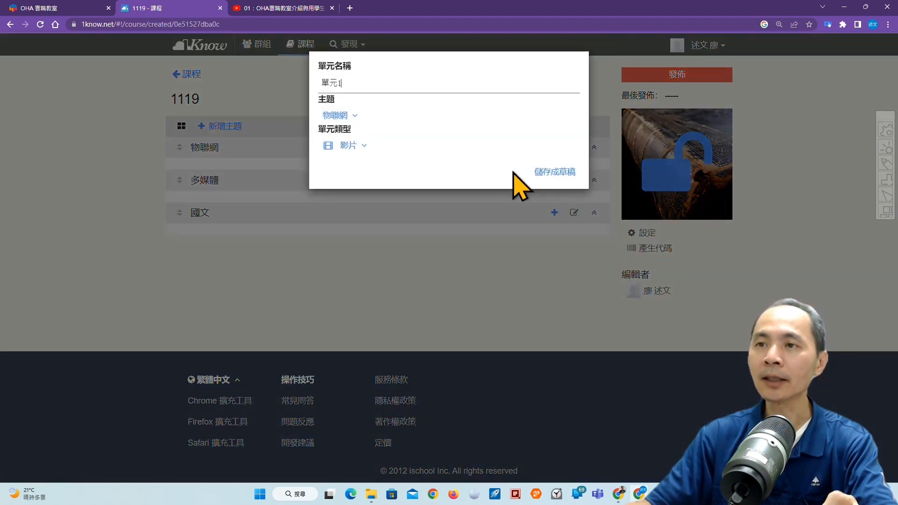
pyautogui.click(364, 147)
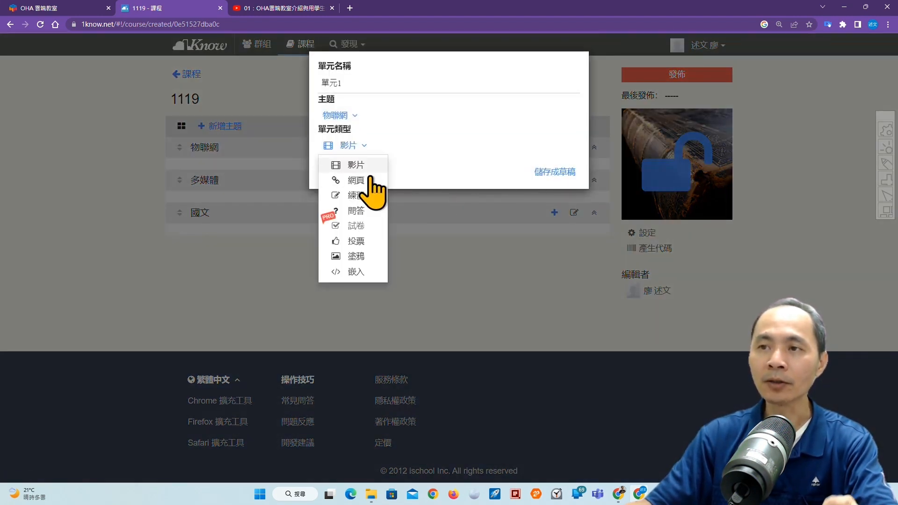
pyautogui.click(387, 150)
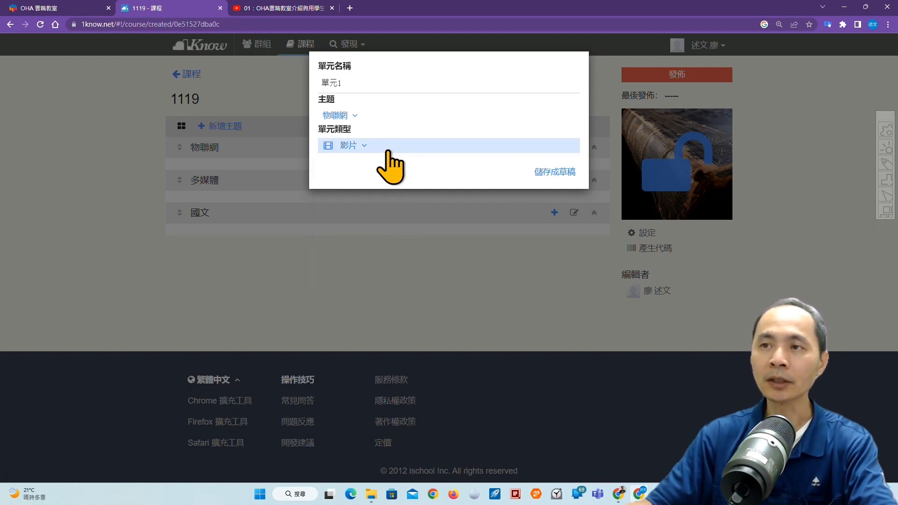
pyautogui.click(552, 171)
# Step: Paste the copied YouTube address as the unit's video URL and apply the suggested video title as the unit name
pyautogui.click(356, 216)
pyautogui.hotkey('ctrl', 'v')
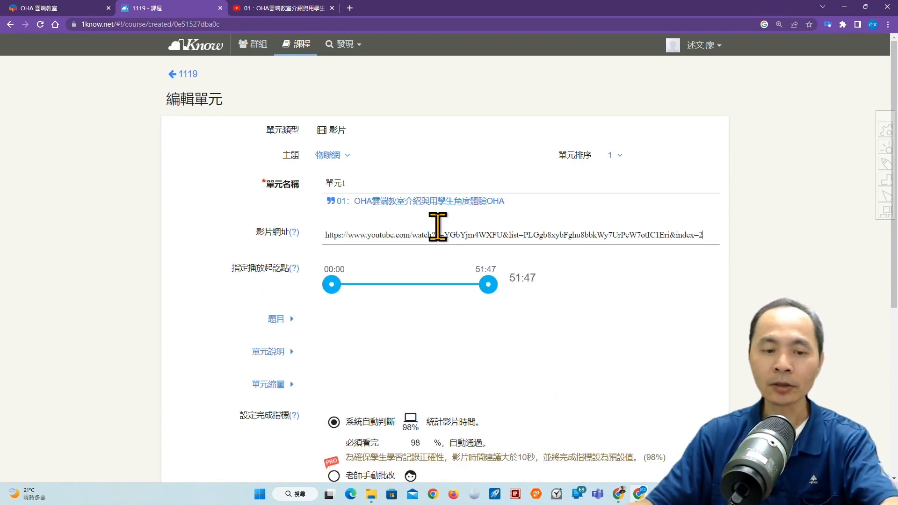
pyautogui.click(405, 206)
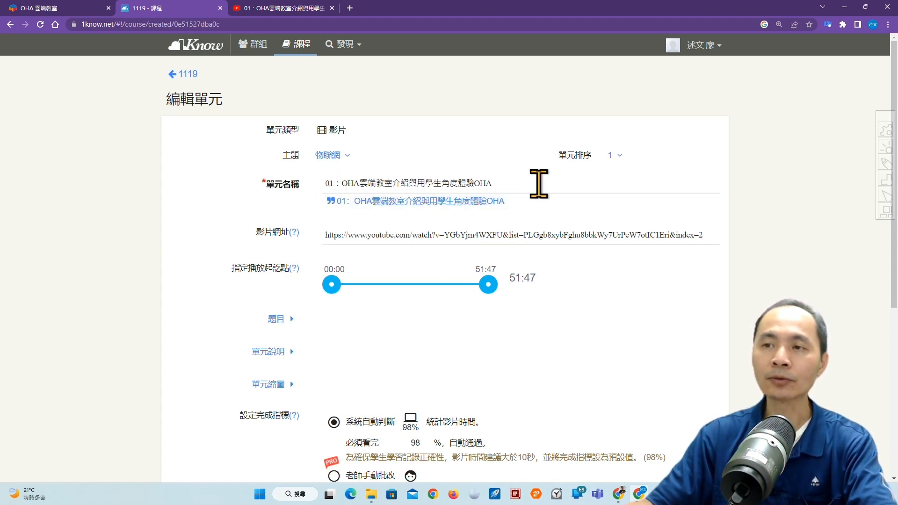
# Step: Set the video's playback range from 06:20 to 37:50 and expand the unit description
pyautogui.moveTo(331, 284); pyautogui.dragTo(350, 285)
pyautogui.moveTo(488, 284); pyautogui.dragTo(446, 284)
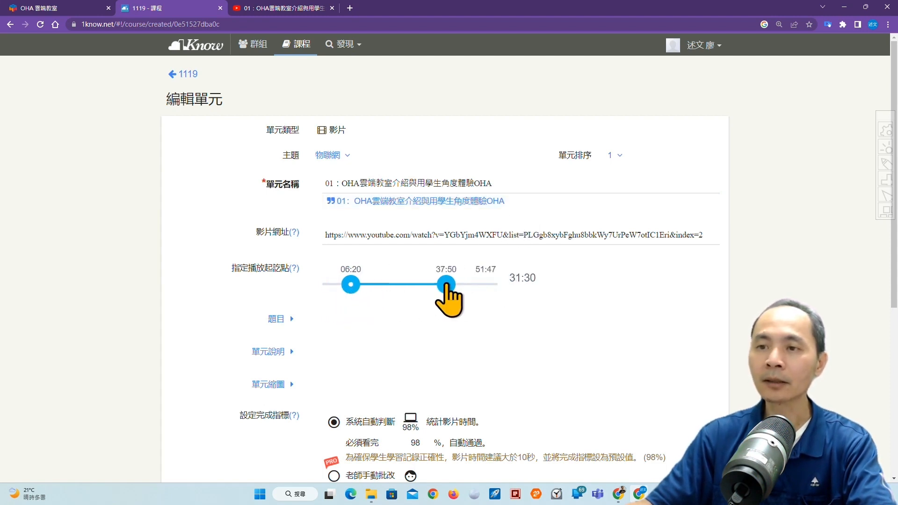
pyautogui.click(268, 352)
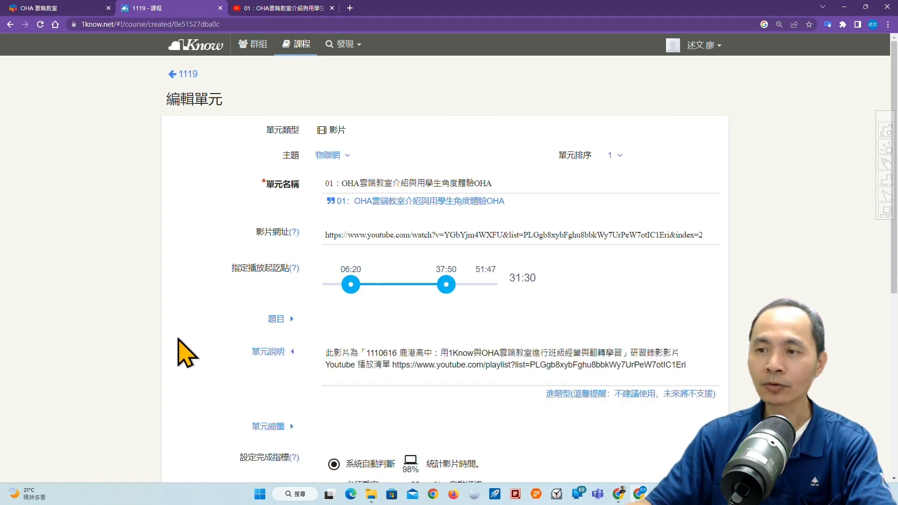
pyautogui.scroll(-3, 182, 348)
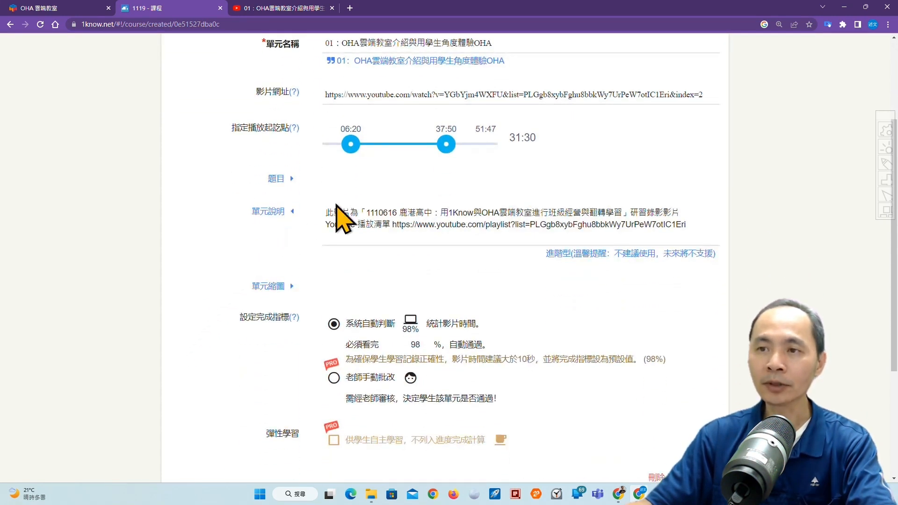
# Step: Collapse the unit description and expand the unit thumbnail section to view its image and the completion criteria
pyautogui.click(281, 211)
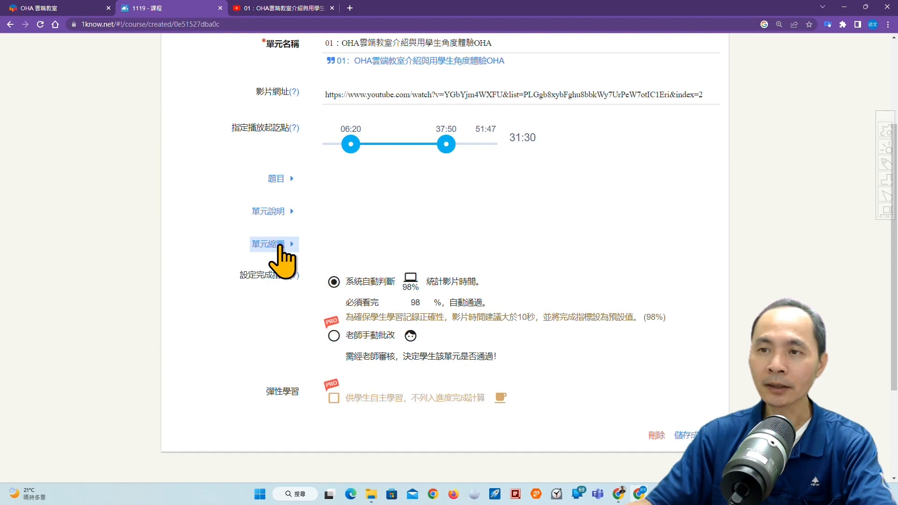
pyautogui.click(281, 244)
pyautogui.scroll(-2, 281, 246)
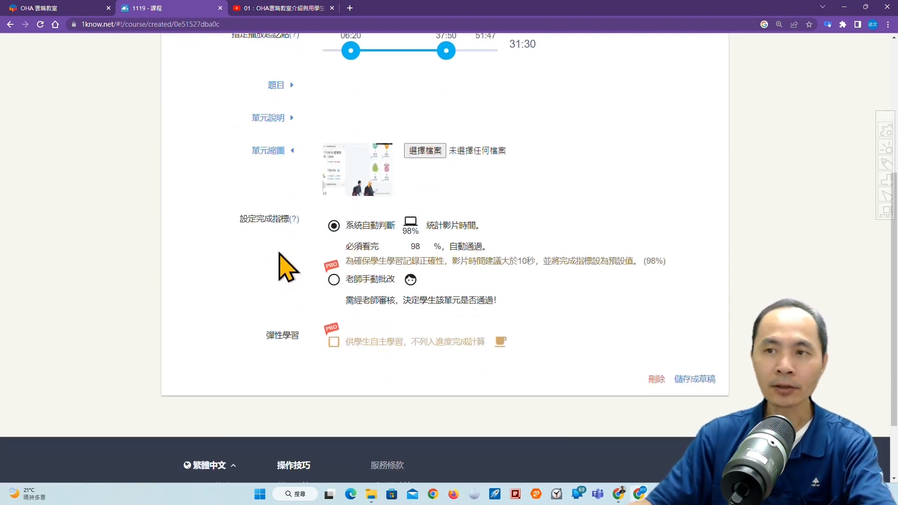
pyautogui.moveTo(236, 211); pyautogui.dragTo(208, 252)
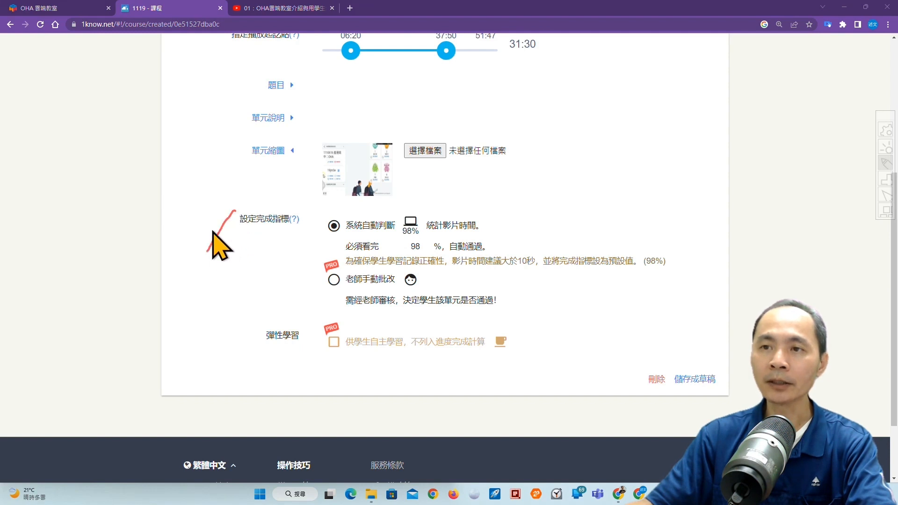
pyautogui.moveTo(213, 208); pyautogui.dragTo(228, 254)
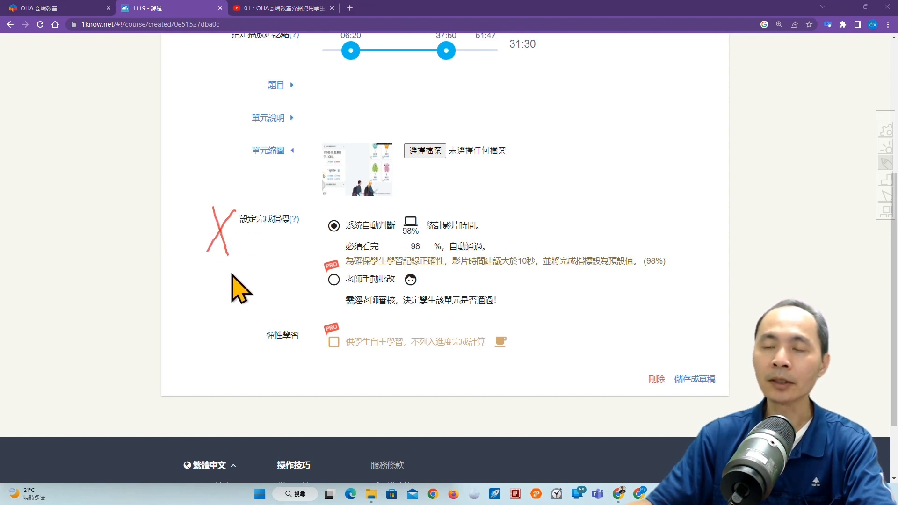
pyautogui.moveTo(236, 203); pyautogui.dragTo(235, 333)
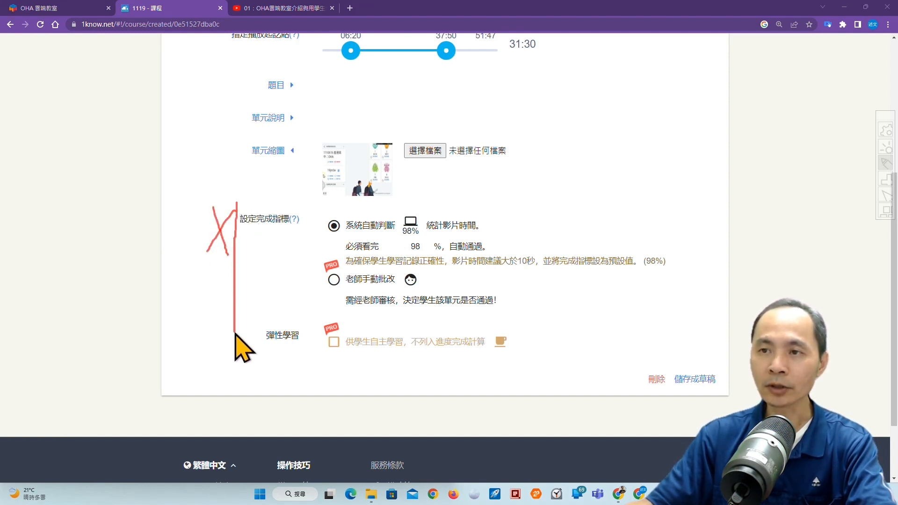
pyautogui.moveTo(235, 201)
pyautogui.mouseDown()
pyautogui.moveTo(693, 208)
pyautogui.moveTo(684, 308)
pyautogui.moveTo(232, 321)
pyautogui.mouseUp()
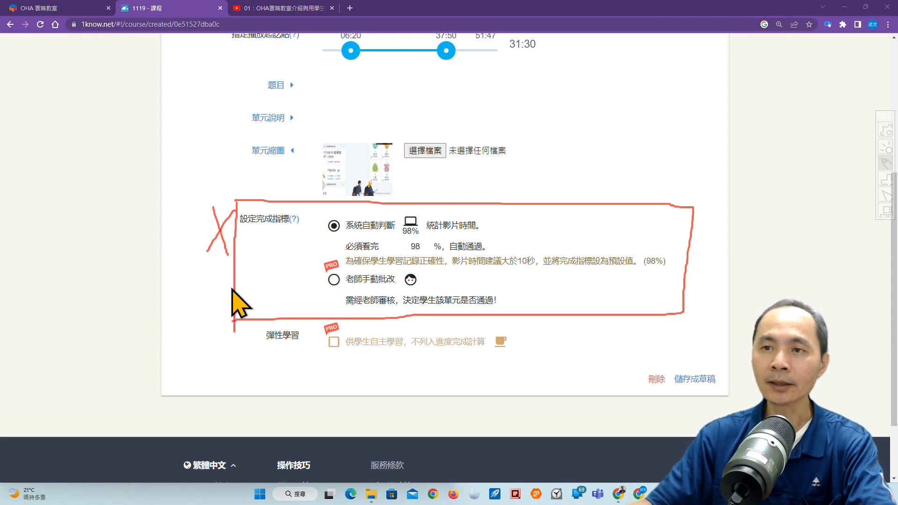
pyautogui.press('Escape')
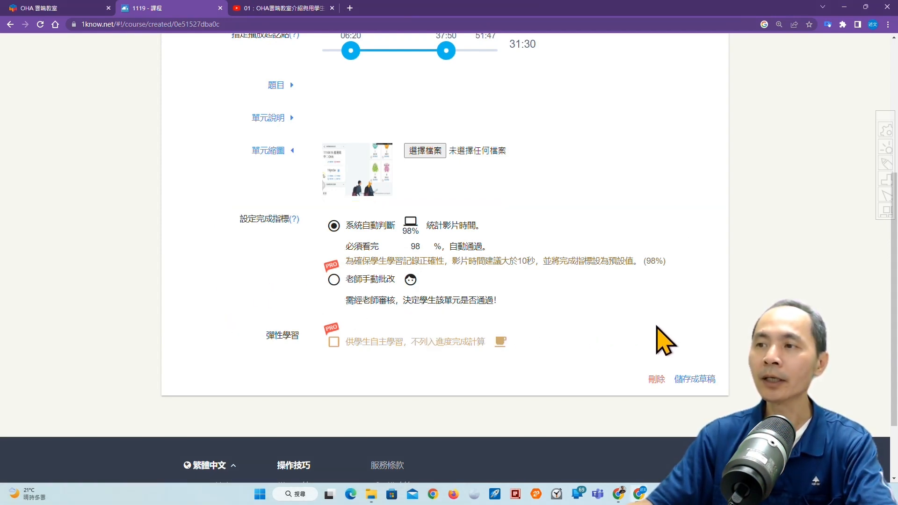
# Step: Save the edited video unit 01：OHA雲端教室介紹與用學生角度體驗OHA as a draft
pyautogui.click(695, 380)
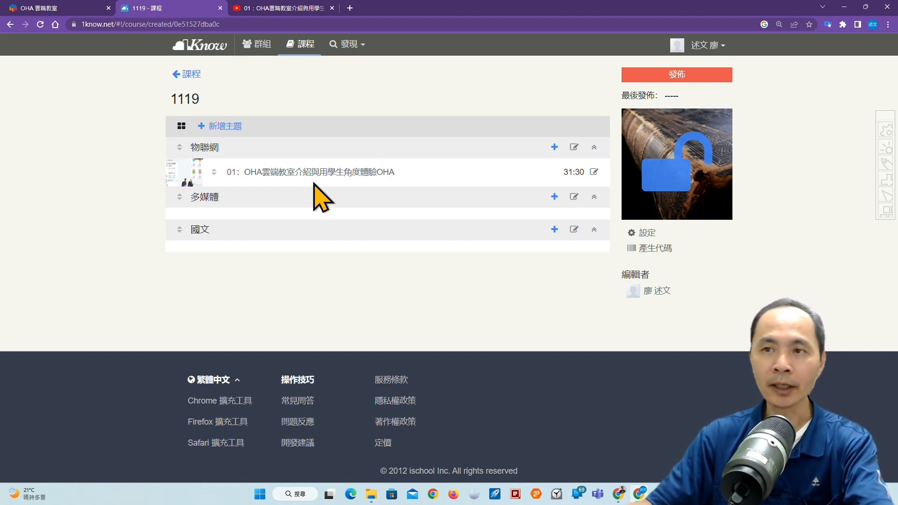
pyautogui.moveTo(159, 190)
pyautogui.mouseDown()
pyautogui.moveTo(198, 142)
pyautogui.moveTo(184, 195)
pyautogui.mouseUp()
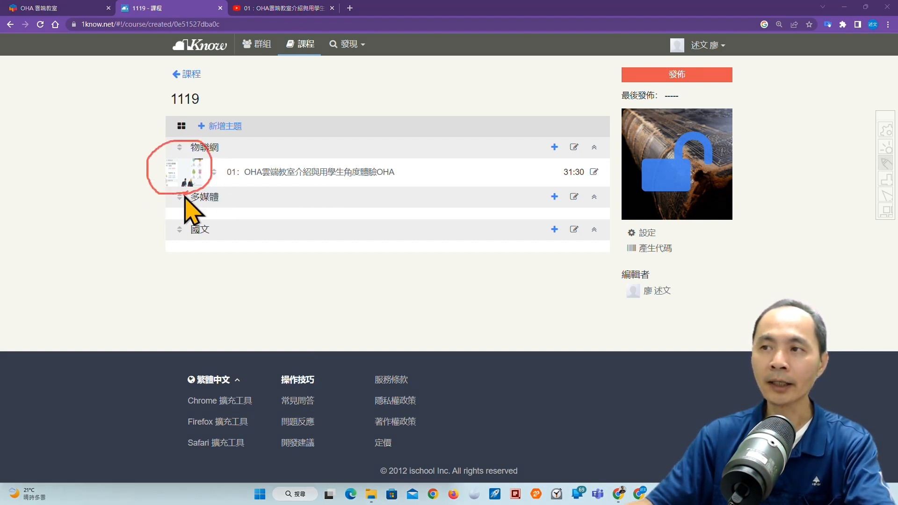
pyautogui.moveTo(575, 185)
pyautogui.mouseDown()
pyautogui.moveTo(556, 160)
pyautogui.moveTo(606, 171)
pyautogui.mouseUp()
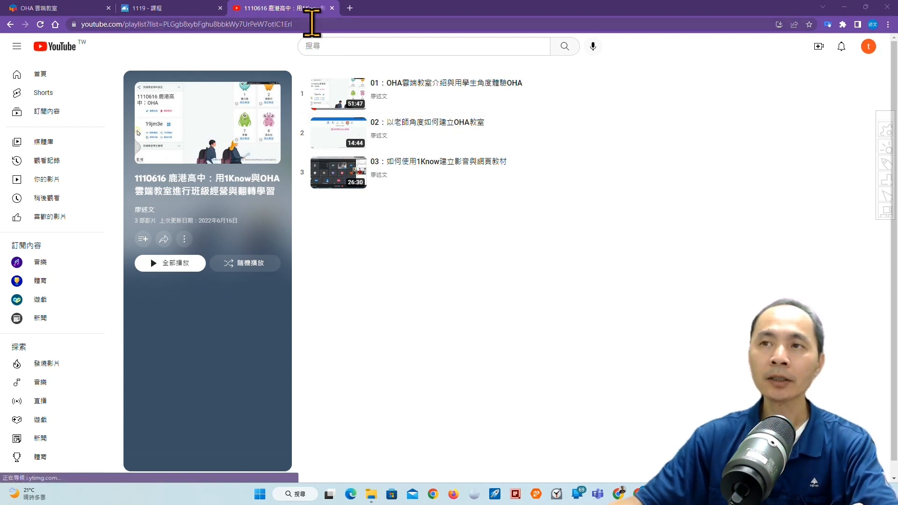
# Step: Copy the web address of the 1110616 鹿港高中 YouTube playlist and load it as a YouTube 播放清單 for the 物聯網 topic of course 1119
pyautogui.click(311, 24)
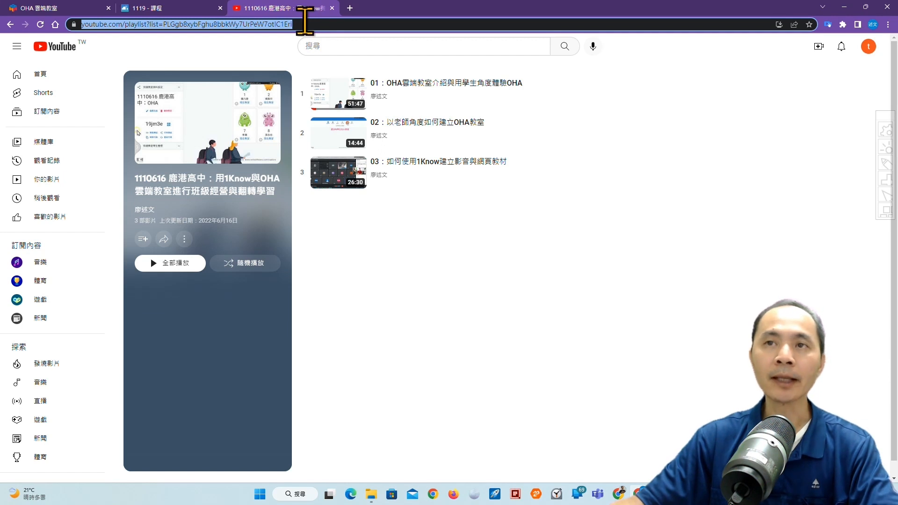
pyautogui.click(178, 10)
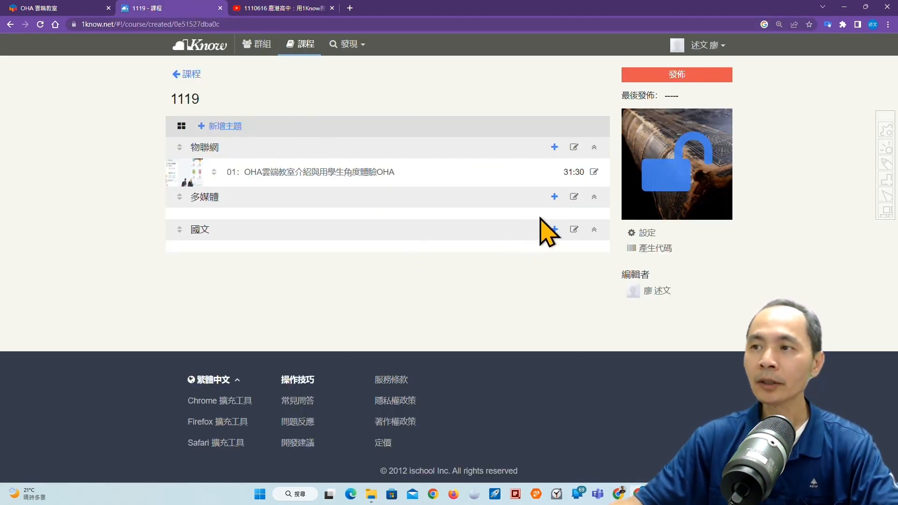
pyautogui.click(554, 147)
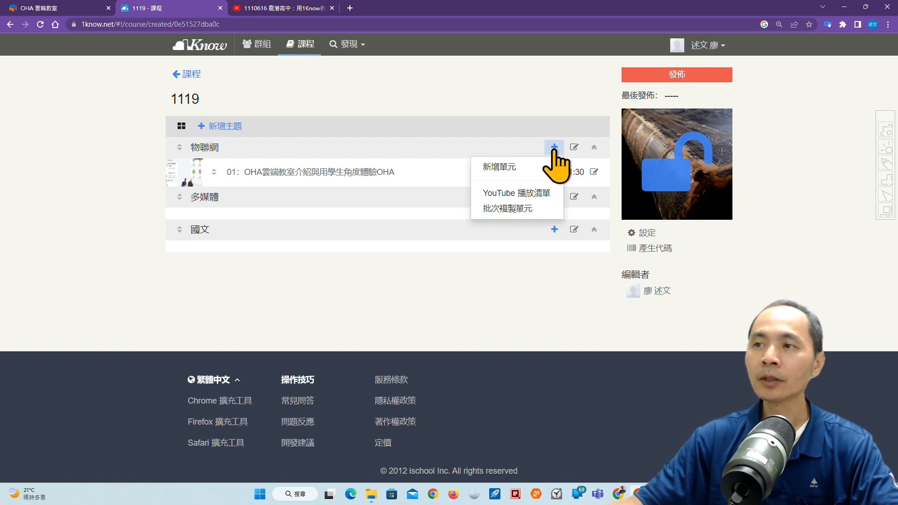
pyautogui.click(541, 196)
pyautogui.click(283, 175)
pyautogui.write('https://www.youtube.com/playlist?list=PLGgb8xybFghu8bbkWy7UrPeW7otIC1Eri')
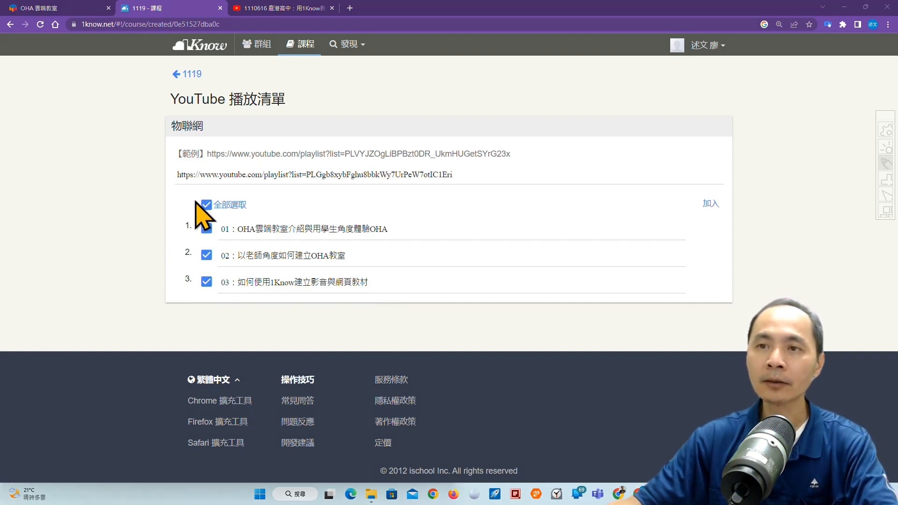
pyautogui.moveTo(184, 187); pyautogui.dragTo(189, 309)
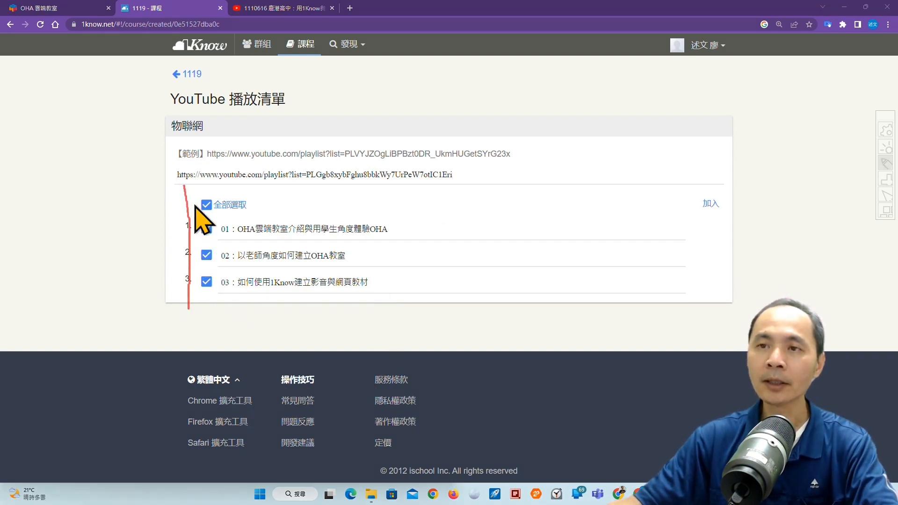
pyautogui.moveTo(184, 186)
pyautogui.mouseDown()
pyautogui.moveTo(416, 196)
pyautogui.moveTo(416, 325)
pyautogui.moveTo(202, 326)
pyautogui.moveTo(187, 294)
pyautogui.mouseUp()
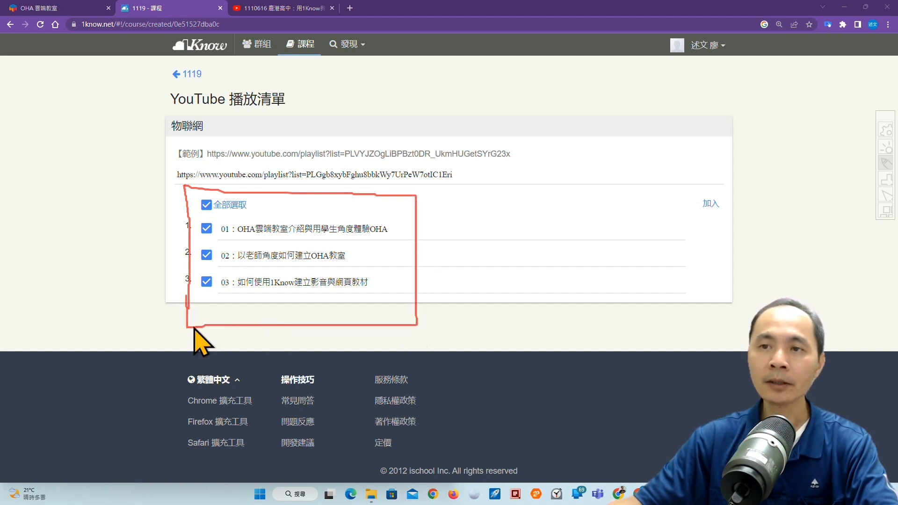
pyautogui.press('Escape')
# Step: Exclude video 01 from the playlist selection and add videos 02 and 03 to the 物聯網 topic
pyautogui.click(206, 228)
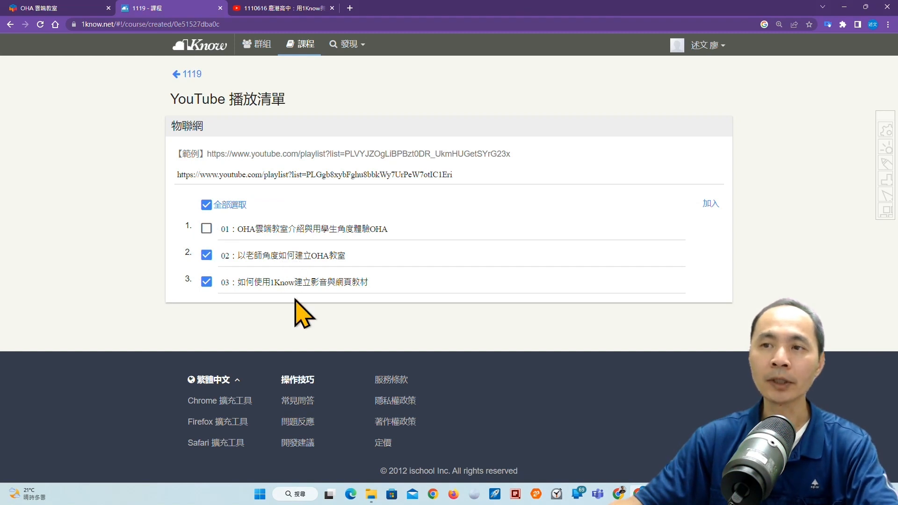
pyautogui.click(709, 204)
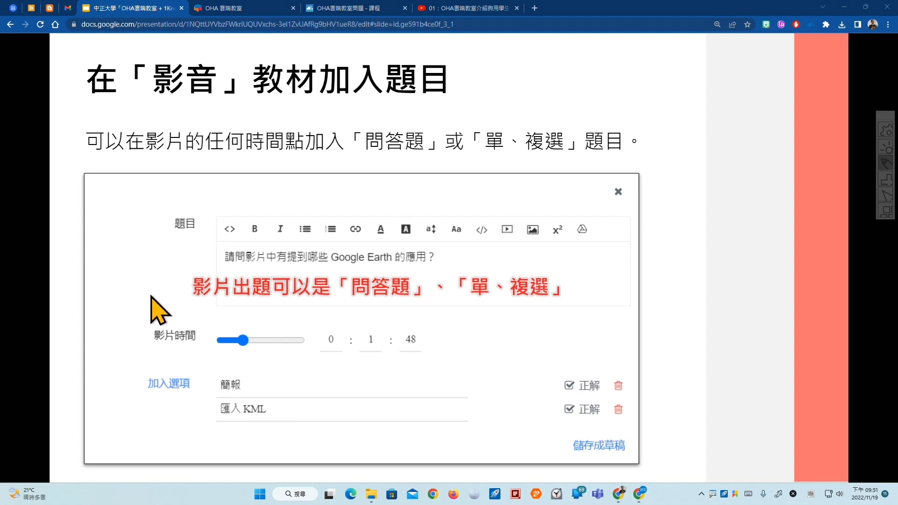
pyautogui.moveTo(199, 255)
pyautogui.mouseDown()
pyautogui.moveTo(213, 251)
pyautogui.moveTo(201, 268)
pyautogui.mouseUp()
pyautogui.moveTo(338, 306); pyautogui.dragTo(571, 295)
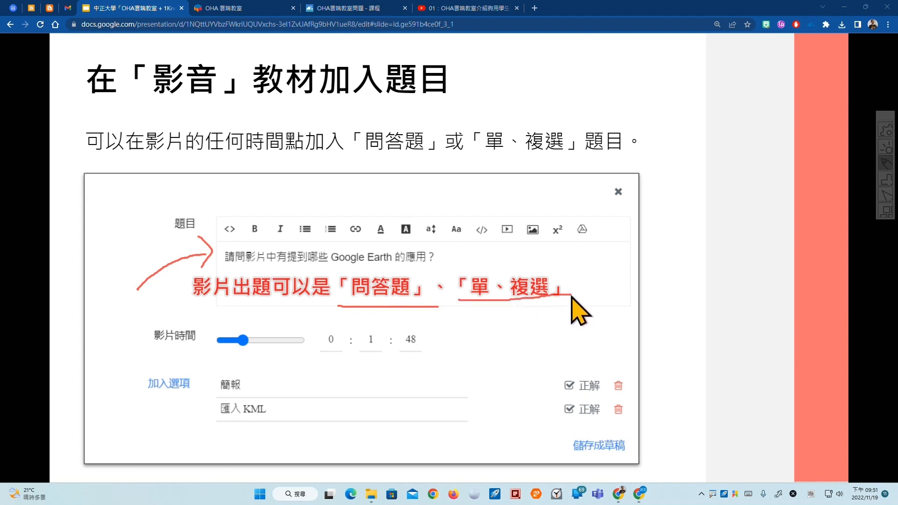
pyautogui.moveTo(142, 353); pyautogui.dragTo(226, 354)
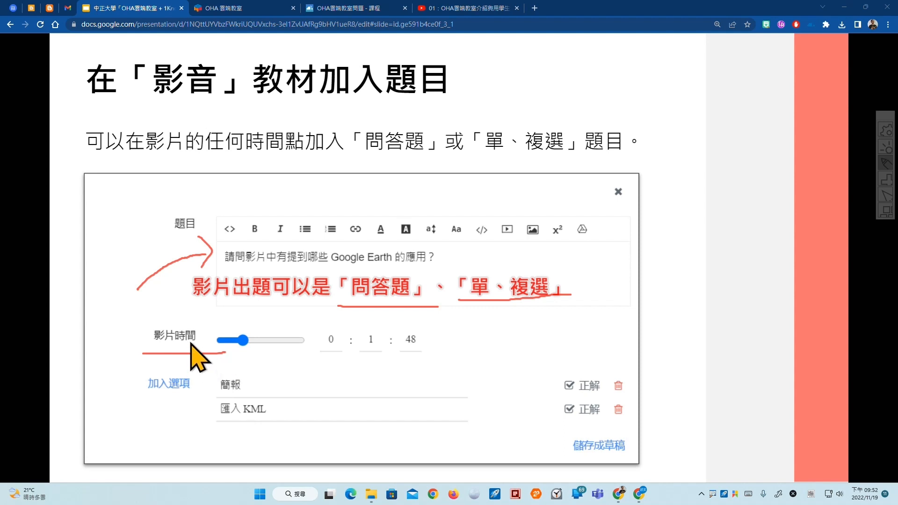
pyautogui.moveTo(335, 354)
pyautogui.mouseDown()
pyautogui.moveTo(346, 322)
pyautogui.moveTo(426, 339)
pyautogui.moveTo(330, 355)
pyautogui.mouseUp()
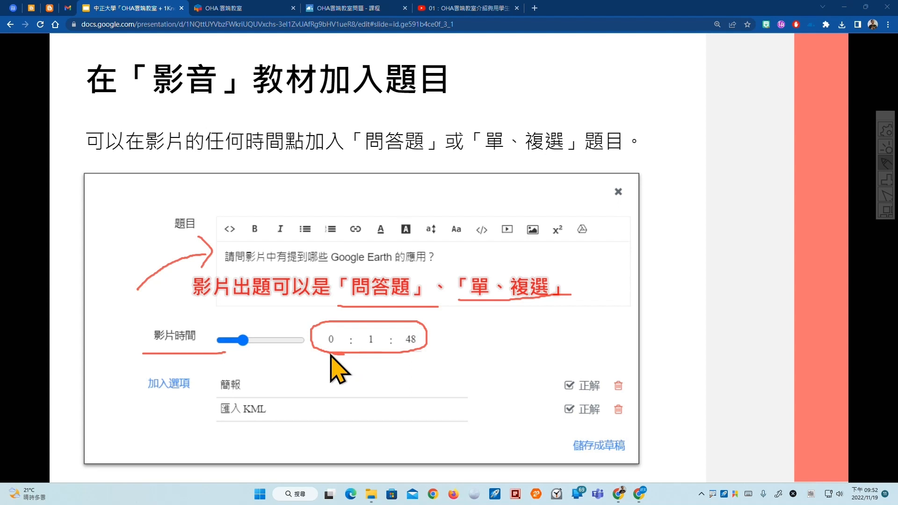
pyautogui.moveTo(136, 363); pyautogui.dragTo(132, 453)
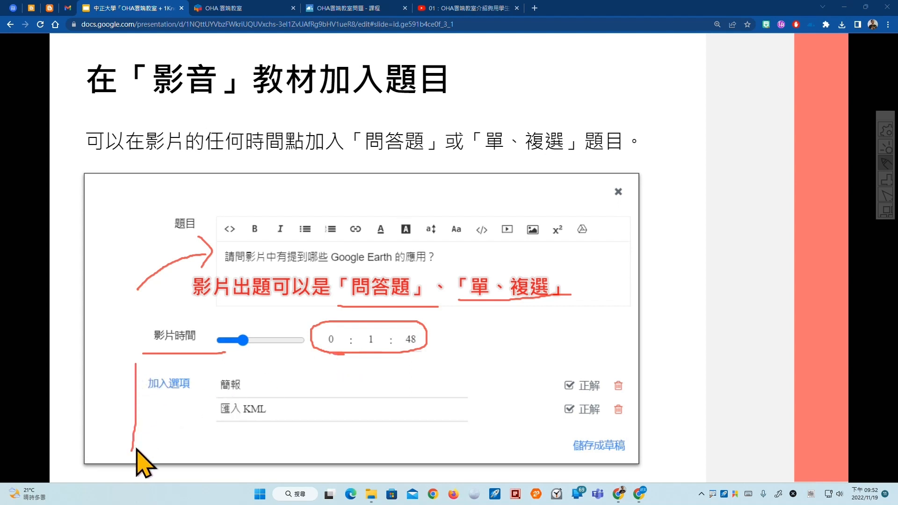
pyautogui.moveTo(135, 229)
pyautogui.mouseDown()
pyautogui.moveTo(143, 243)
pyautogui.moveTo(171, 198)
pyautogui.mouseUp()
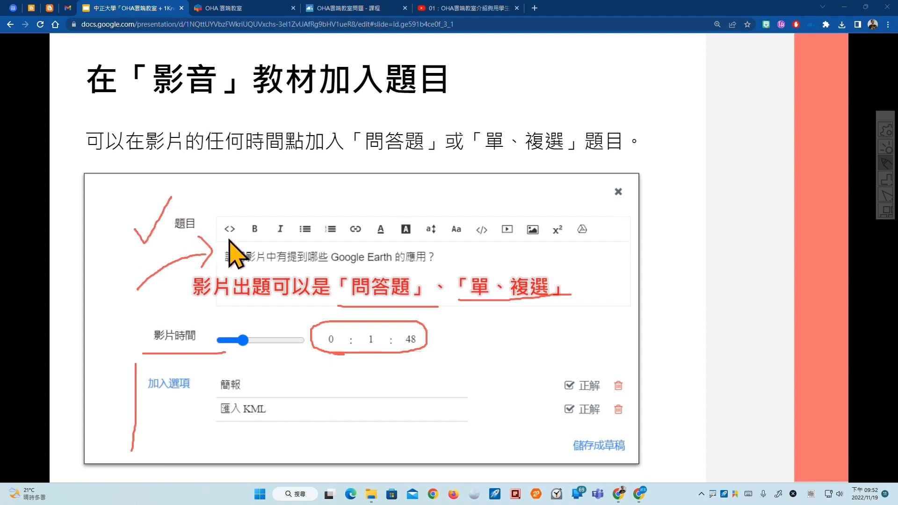
pyautogui.moveTo(526, 216)
pyautogui.mouseDown()
pyautogui.moveTo(539, 229)
pyautogui.moveTo(531, 245)
pyautogui.mouseUp()
pyautogui.moveTo(571, 220)
pyautogui.mouseDown()
pyautogui.moveTo(595, 223)
pyautogui.moveTo(579, 253)
pyautogui.mouseUp()
pyautogui.moveTo(397, 244)
pyautogui.mouseDown()
pyautogui.moveTo(255, 246)
pyautogui.moveTo(222, 234)
pyautogui.moveTo(287, 213)
pyautogui.moveTo(445, 212)
pyautogui.moveTo(446, 240)
pyautogui.moveTo(371, 243)
pyautogui.mouseUp()
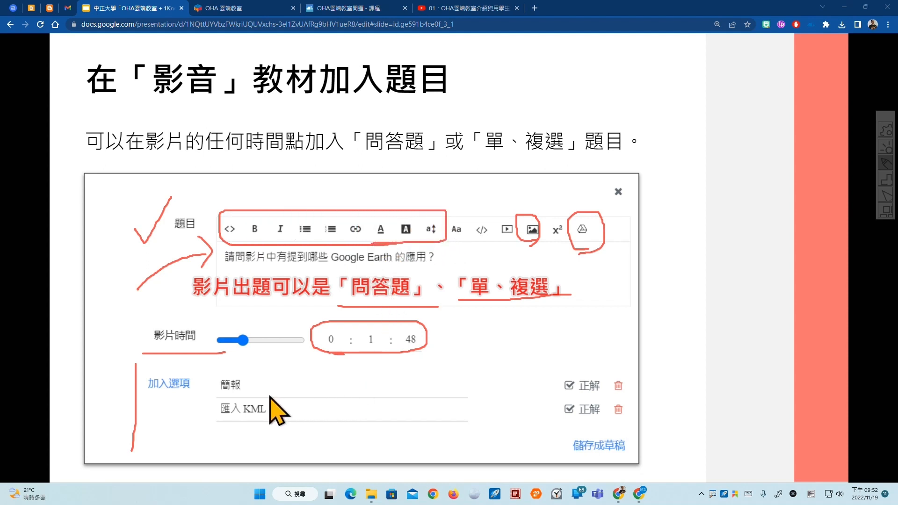
pyautogui.moveTo(217, 390); pyautogui.dragTo(268, 391)
pyautogui.moveTo(543, 392); pyautogui.dragTo(608, 393)
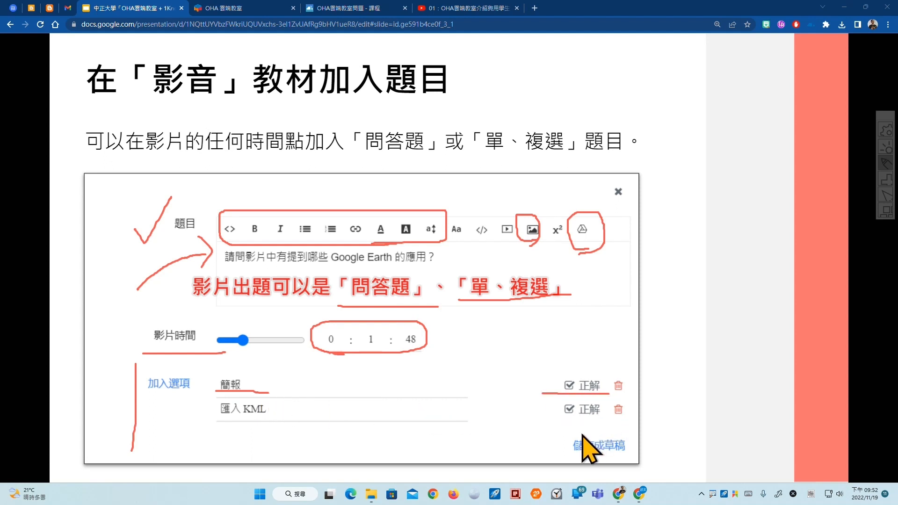
pyautogui.moveTo(559, 364); pyautogui.dragTo(561, 431)
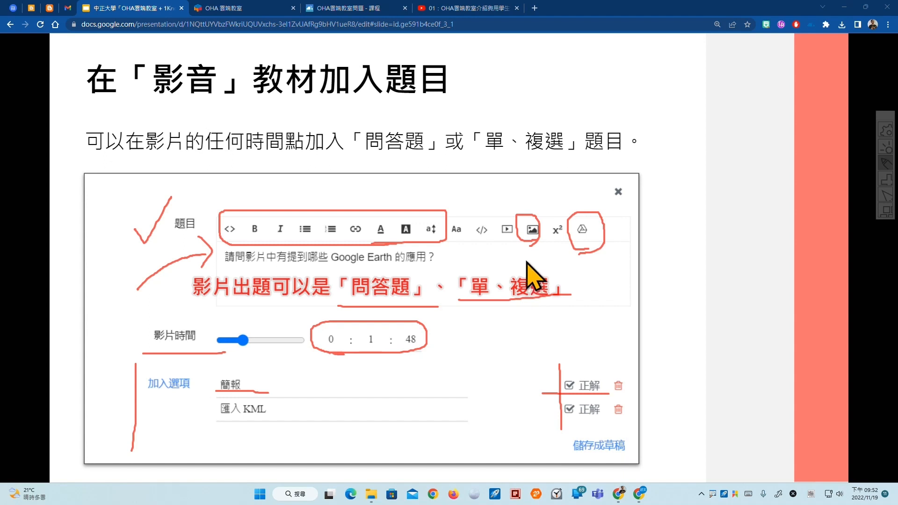
pyautogui.moveTo(526, 257); pyautogui.dragTo(552, 244)
pyautogui.moveTo(364, 372); pyautogui.dragTo(324, 431)
pyautogui.moveTo(326, 371); pyautogui.dragTo(372, 452)
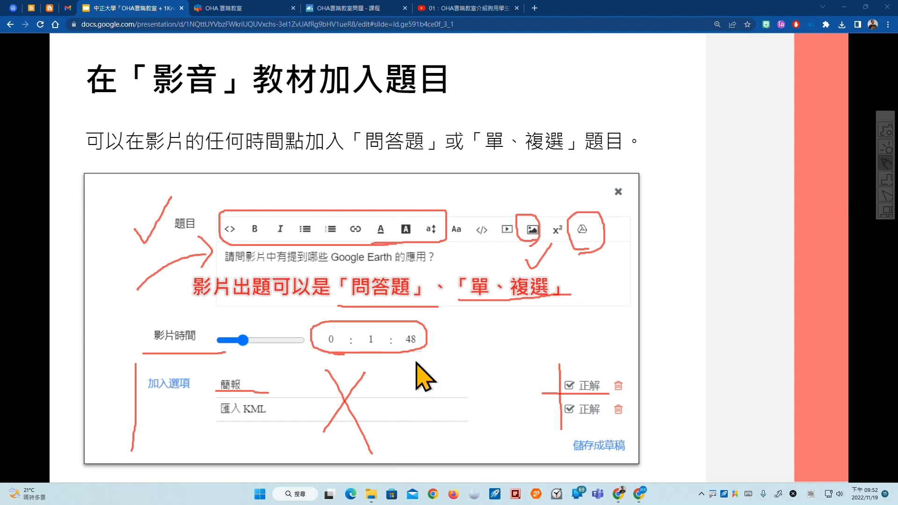
pyautogui.moveTo(343, 306)
pyautogui.mouseDown()
pyautogui.moveTo(347, 286)
pyautogui.moveTo(415, 269)
pyautogui.moveTo(335, 323)
pyautogui.mouseUp()
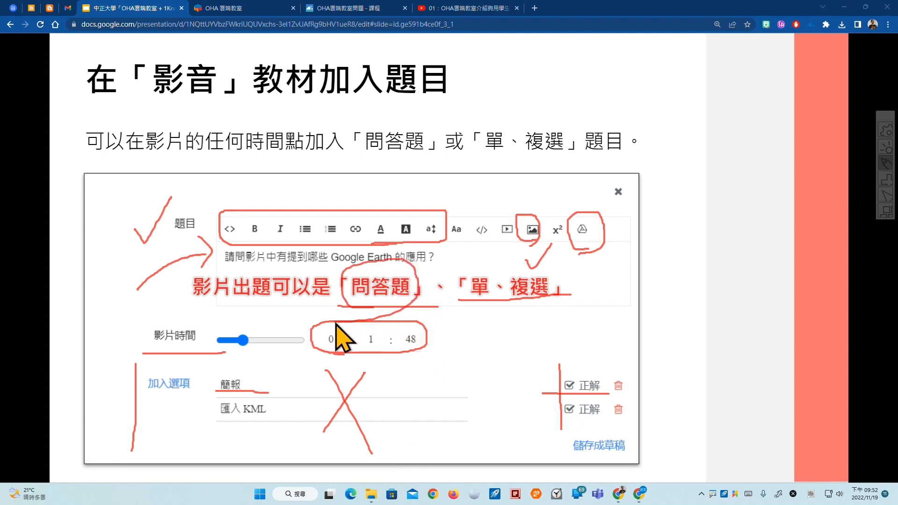
pyautogui.press('Escape')
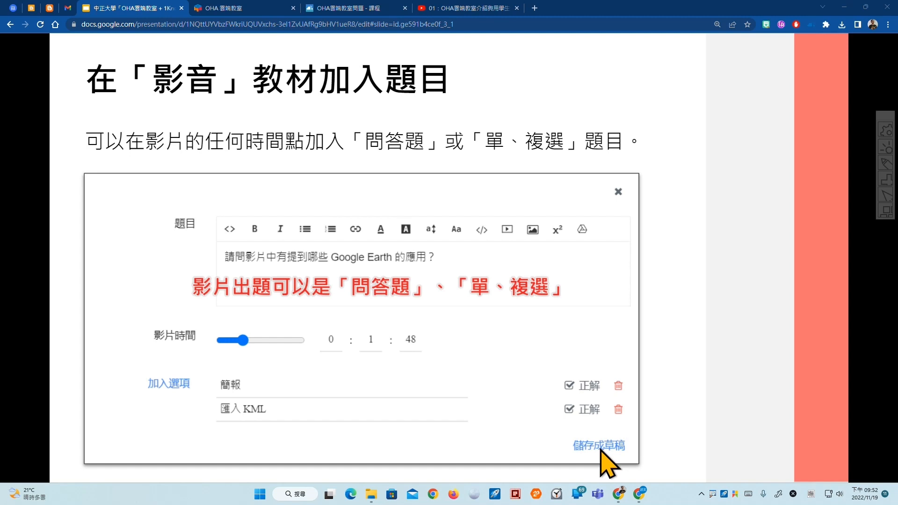
# Step: Switch to the 1Know window and, in unit 01 of the 物聯網 topic, create a question reading "Canva 是來自哪個國家的新創團隊？"
pyautogui.hotkey('alt', 'Tab')
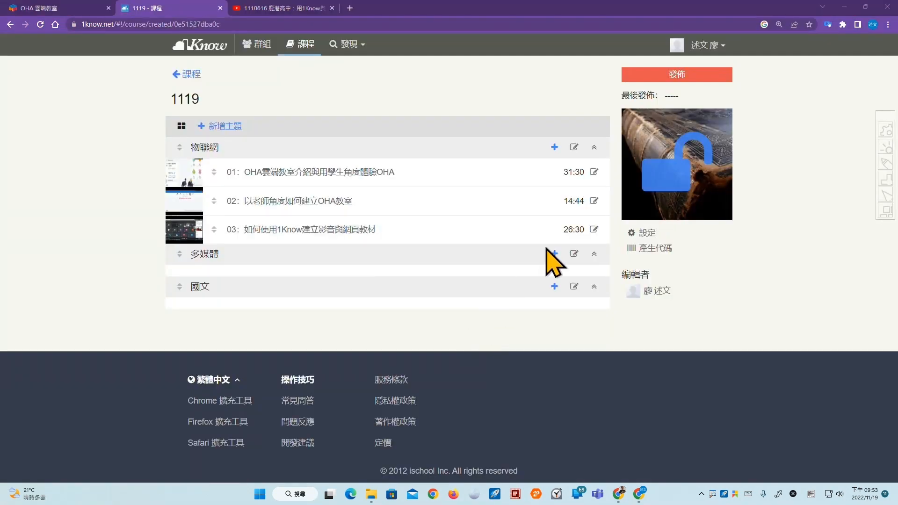
pyautogui.click(594, 171)
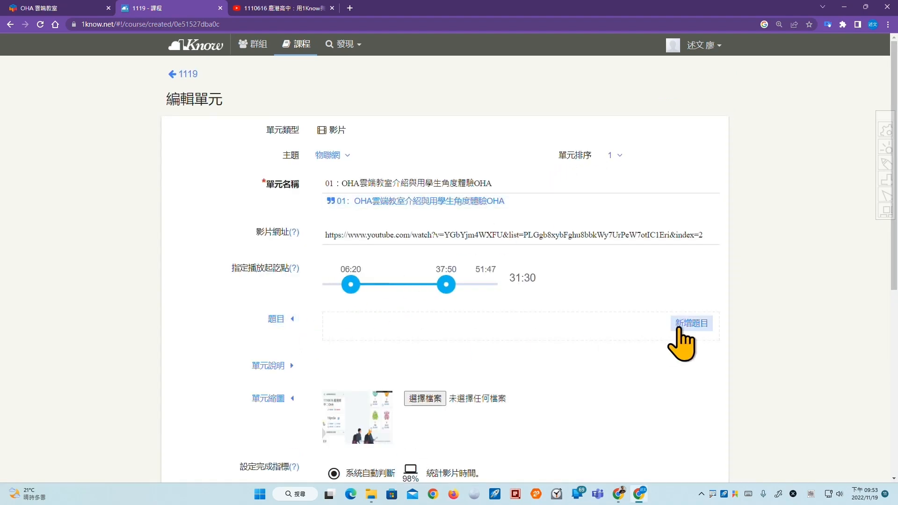
pyautogui.click(687, 324)
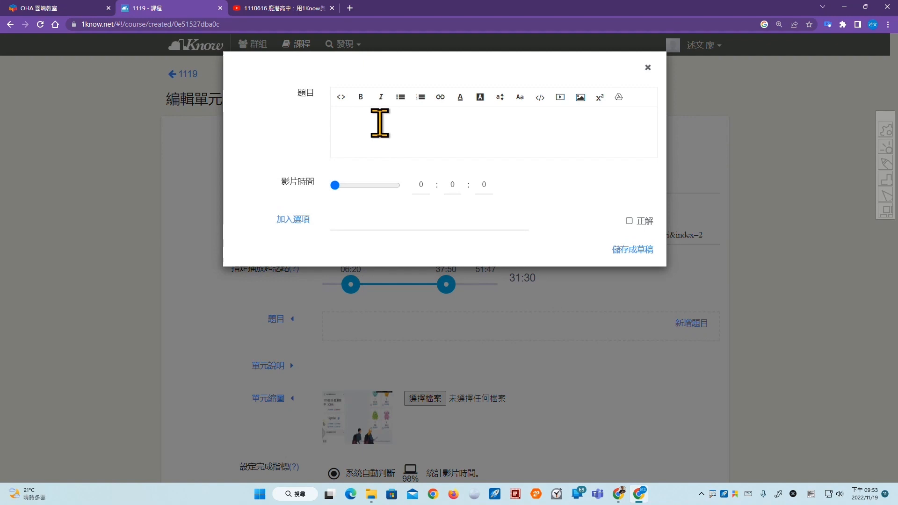
pyautogui.click(380, 123)
pyautogui.write('Canva 是來自哪個國家的新創團隊？')
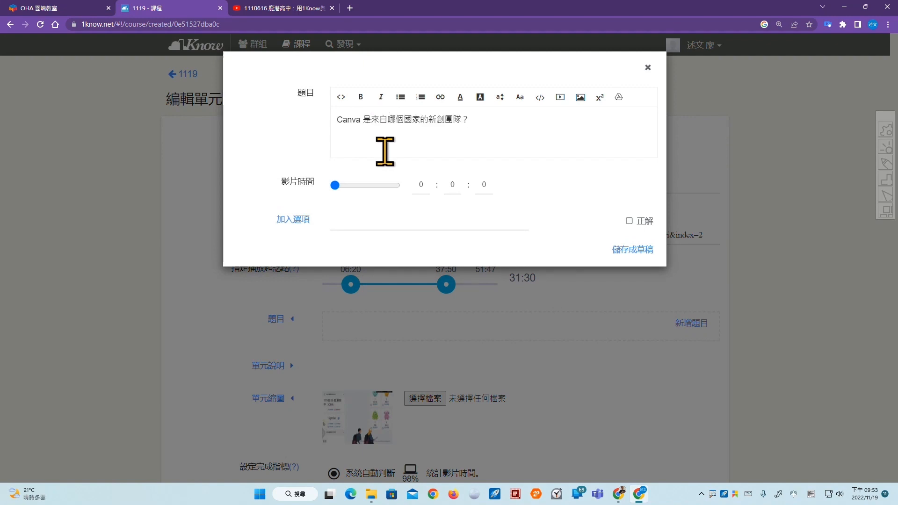
# Step: Set the question's 影片時間 to 0:40:0 in the video
pyautogui.click(453, 185)
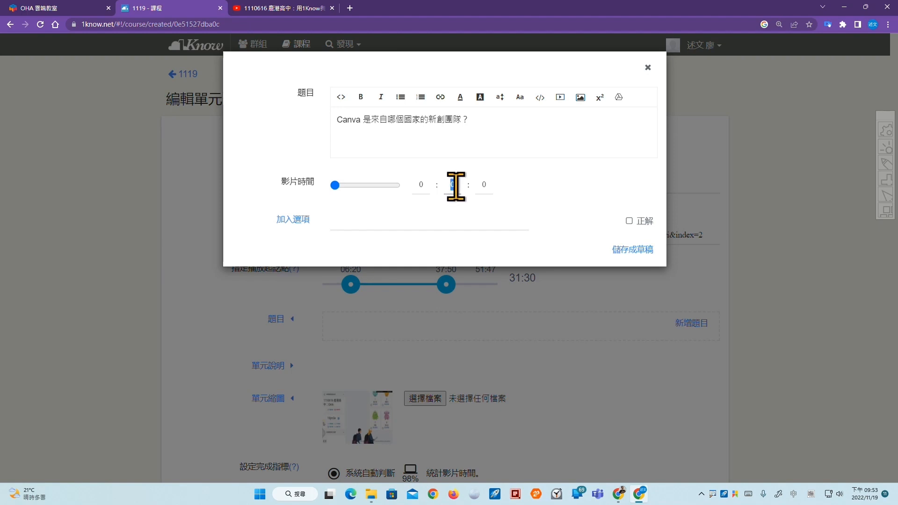
pyautogui.click(481, 185)
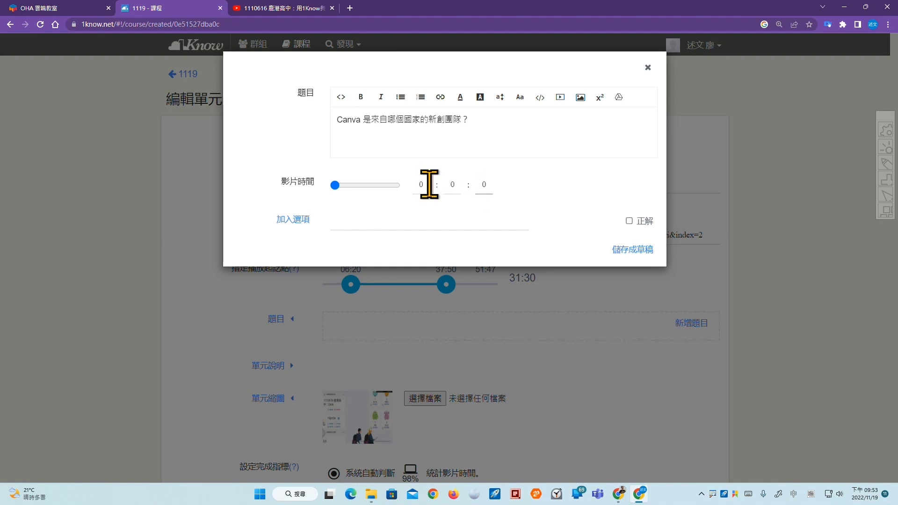
pyautogui.click(450, 185)
pyautogui.write('40')
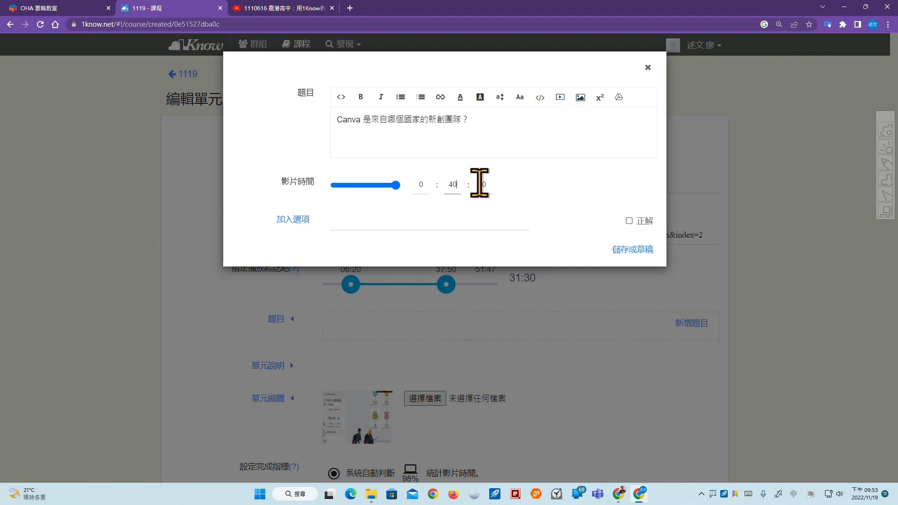
# Step: Give the question the options 美國, 澳洲 (marked 正解) and 加拿大, and save it as a draft
pyautogui.click(348, 225)
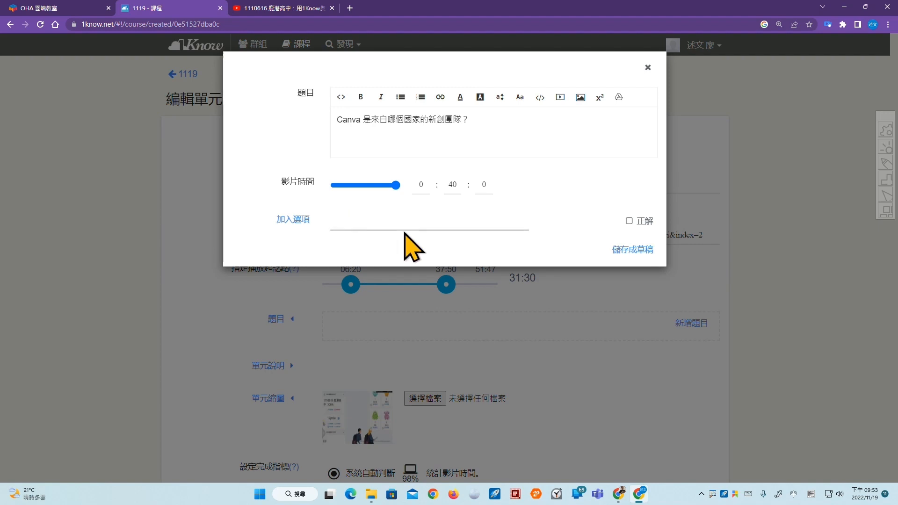
pyautogui.write('美國')
pyautogui.click(293, 219)
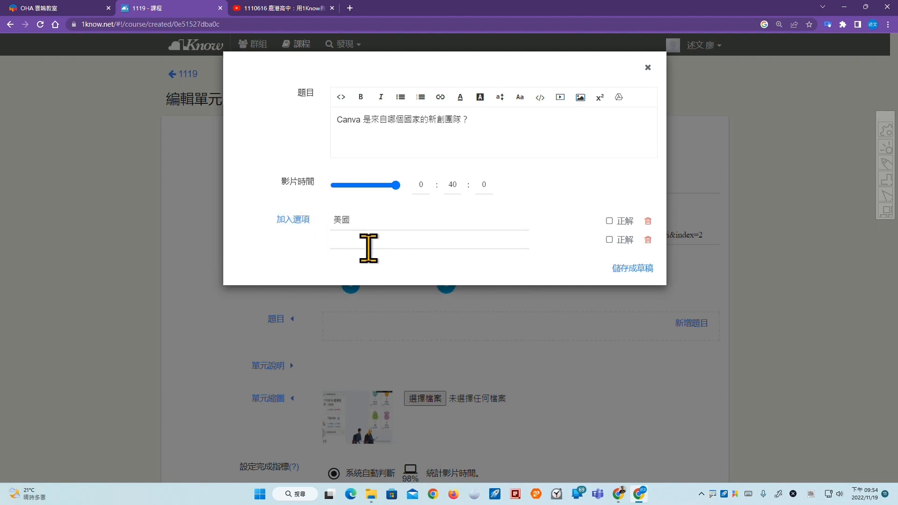
pyautogui.write('WP')
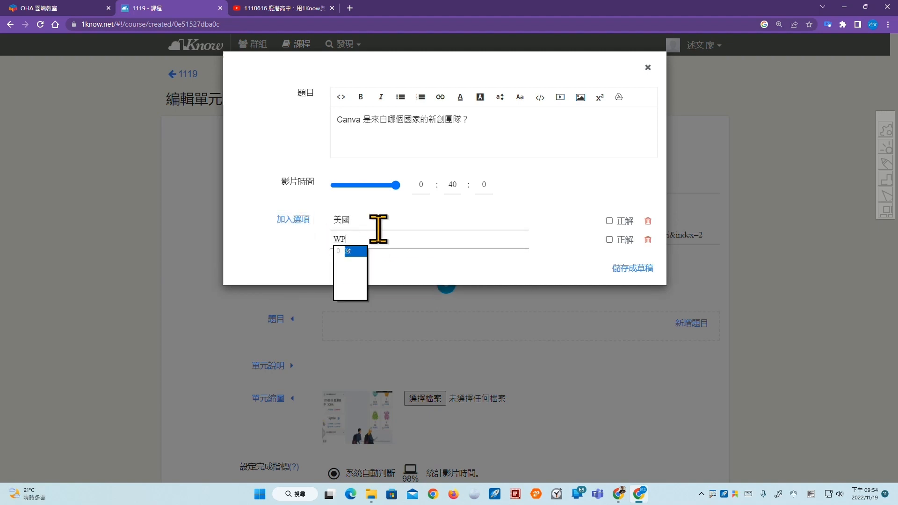
pyautogui.write('澳洲')
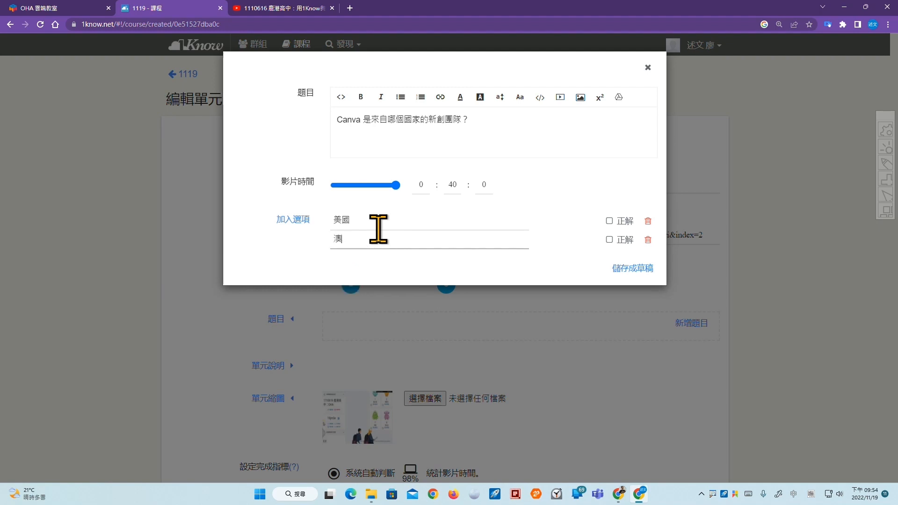
pyautogui.click(293, 221)
pyautogui.write('加拿大')
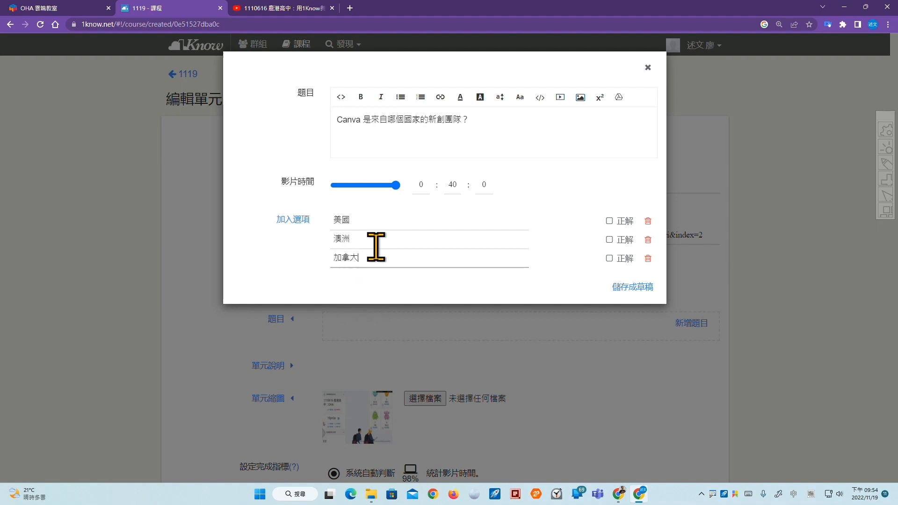
pyautogui.click(609, 240)
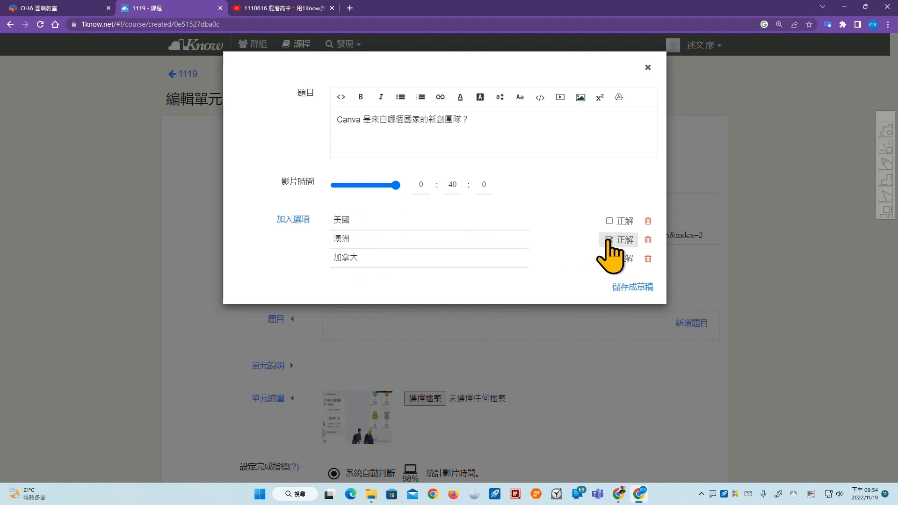
pyautogui.click(626, 287)
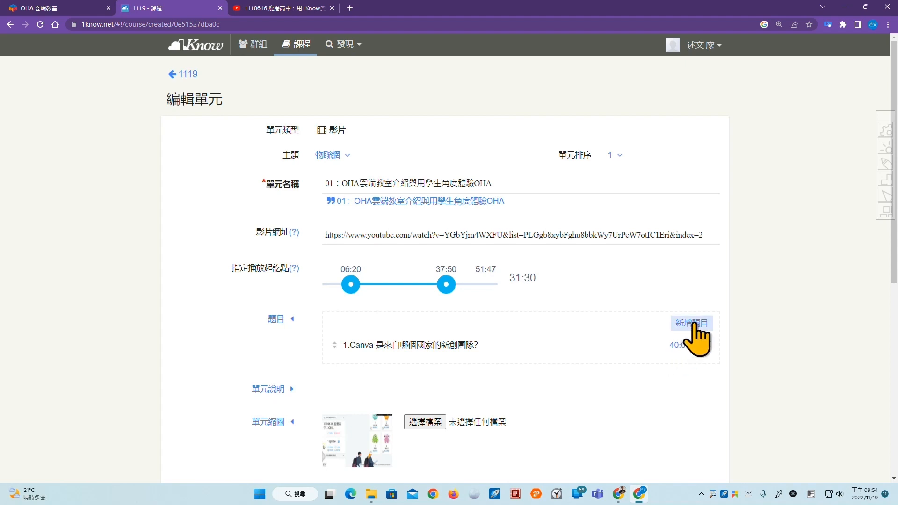
pyautogui.moveTo(691, 354)
pyautogui.mouseDown()
pyautogui.moveTo(654, 354)
pyautogui.moveTo(700, 347)
pyautogui.moveTo(687, 356)
pyautogui.mouseUp()
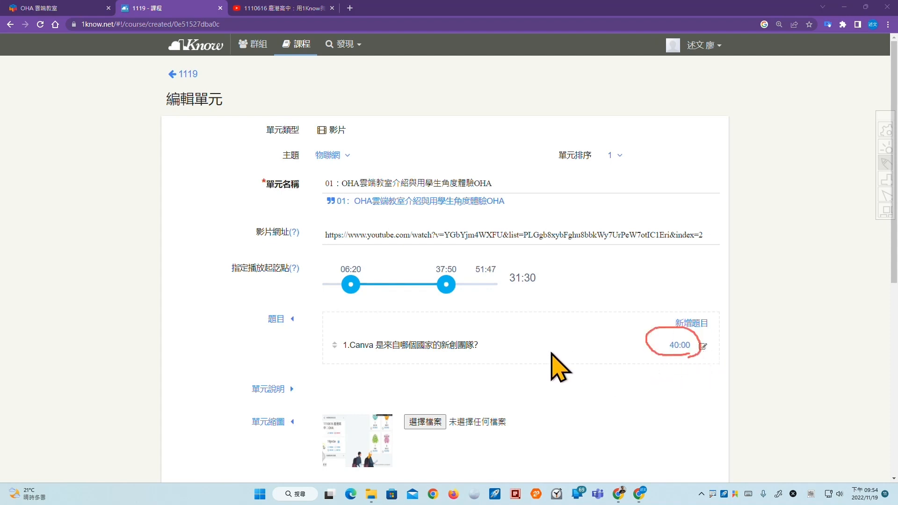
pyautogui.moveTo(505, 324)
pyautogui.mouseDown()
pyautogui.moveTo(479, 341)
pyautogui.moveTo(477, 323)
pyautogui.moveTo(478, 343)
pyautogui.moveTo(506, 338)
pyautogui.mouseUp()
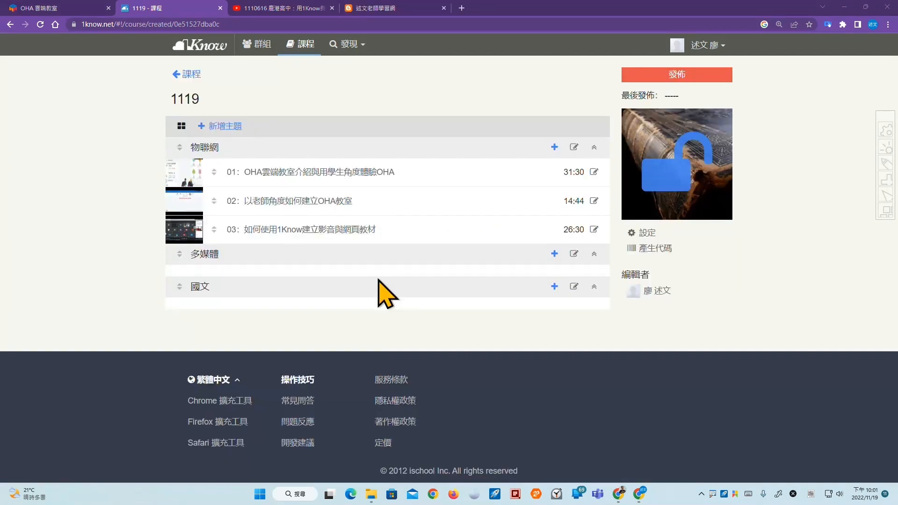
# Step: Create a new 投票 unit under the 多媒體 topic of course 1119 and save it as a draft
pyautogui.click(554, 254)
pyautogui.click(533, 277)
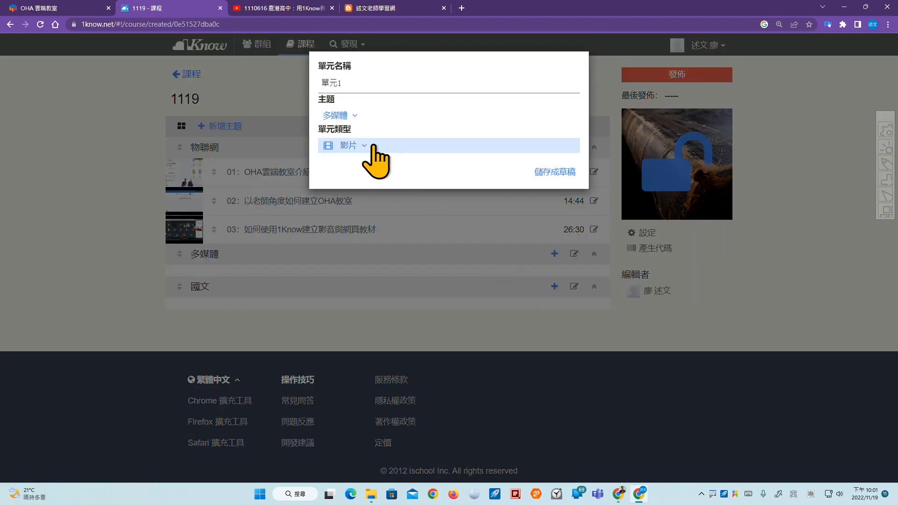
pyautogui.click(369, 149)
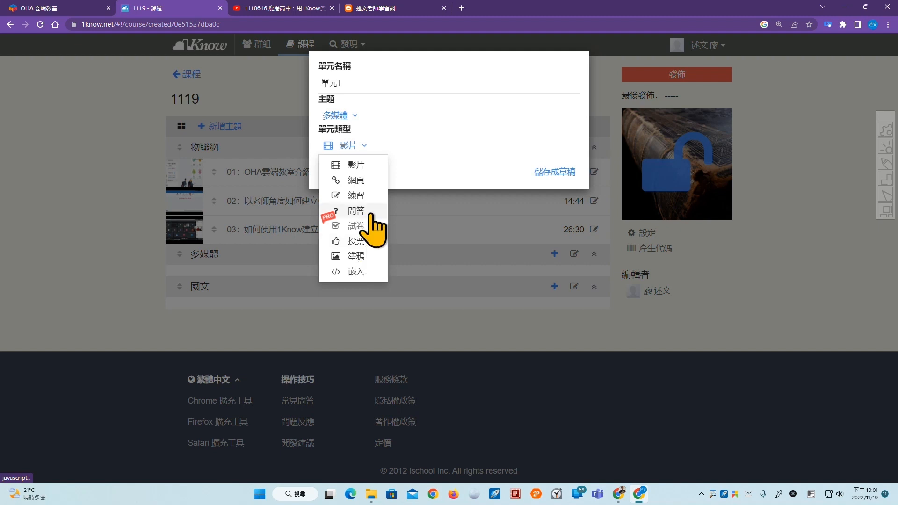
pyautogui.click(370, 241)
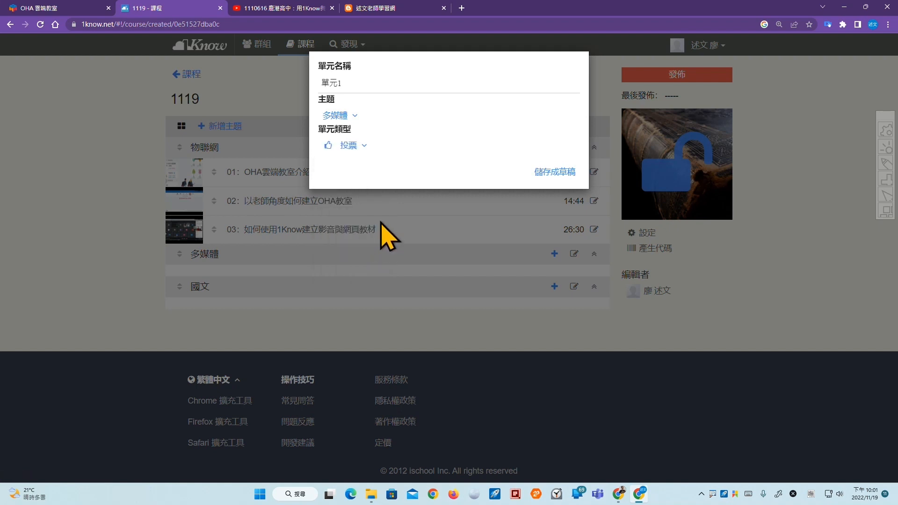
pyautogui.click(554, 173)
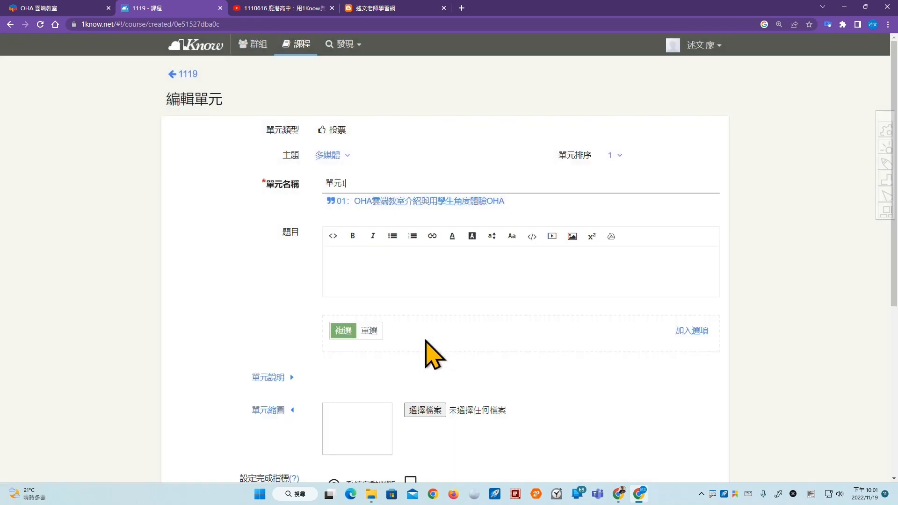
# Step: Enter 請問你目前使用哪一種設備上課？ as both the poll unit's name and its question text
pyautogui.moveTo(360, 183); pyautogui.dragTo(331, 184)
pyautogui.write('請問你目前使用哪一種設備上課？')
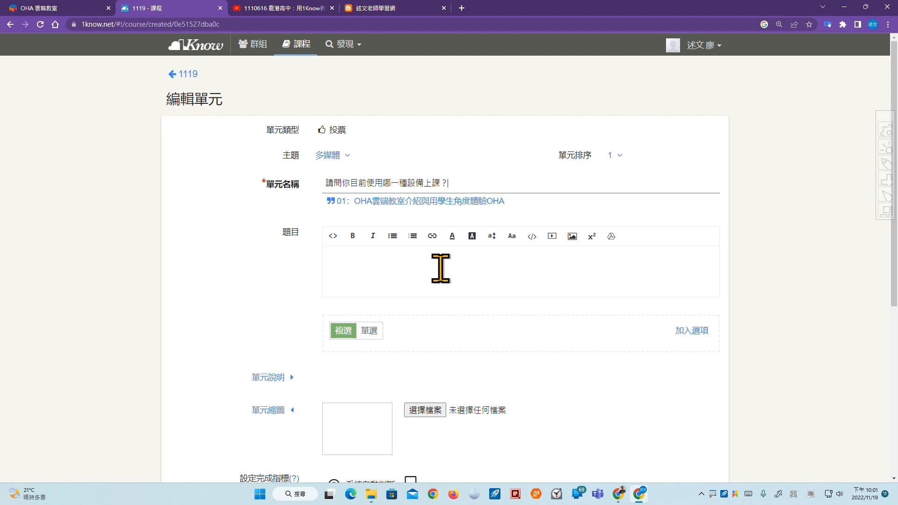
pyautogui.click(440, 268)
pyautogui.write('請問你目前使用哪一種設備上課？')
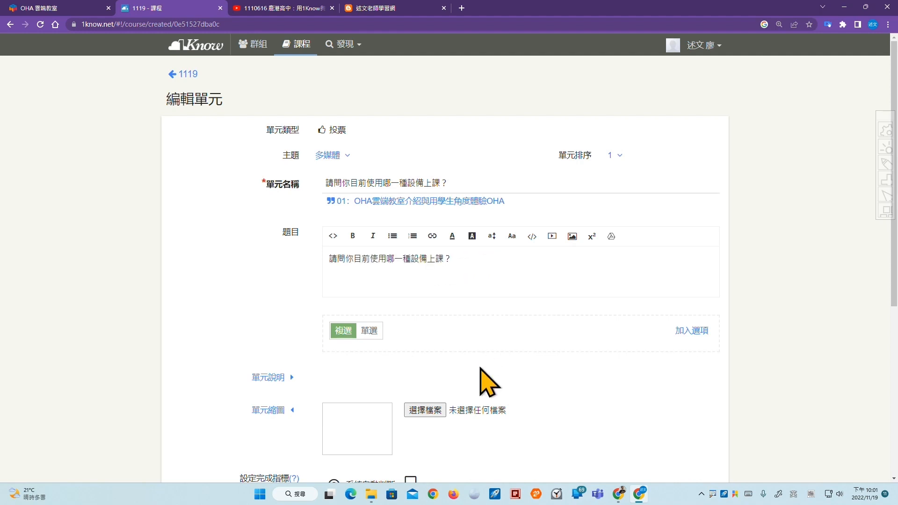
# Step: Set the poll question to single choice (單選)
pyautogui.scroll(-2, 481, 381)
pyautogui.click(343, 239)
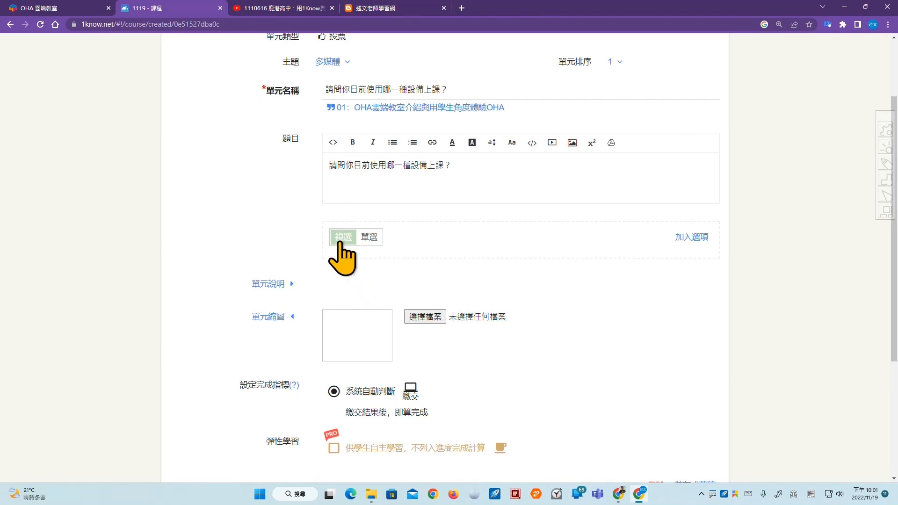
pyautogui.click(370, 237)
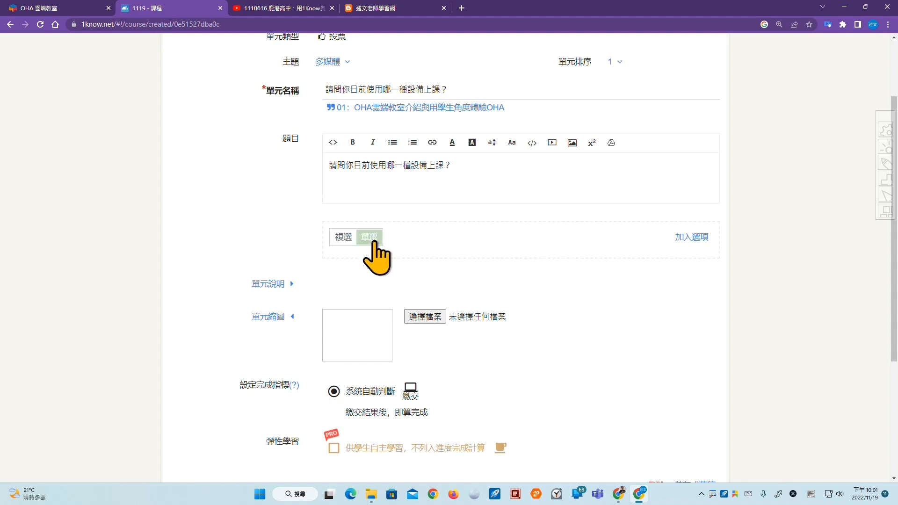
# Step: Add the poll options 電腦, 平板 and 手機, and save the unit as a draft
pyautogui.click(685, 238)
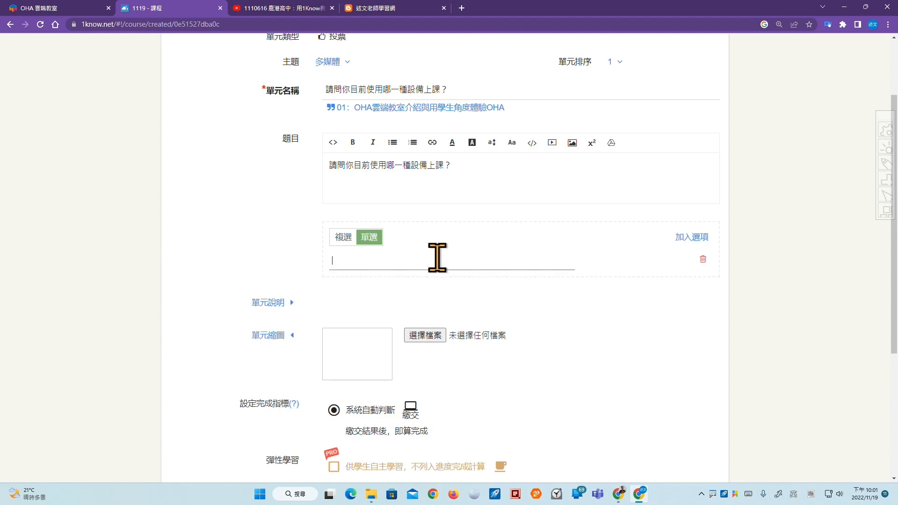
pyautogui.write('電腦')
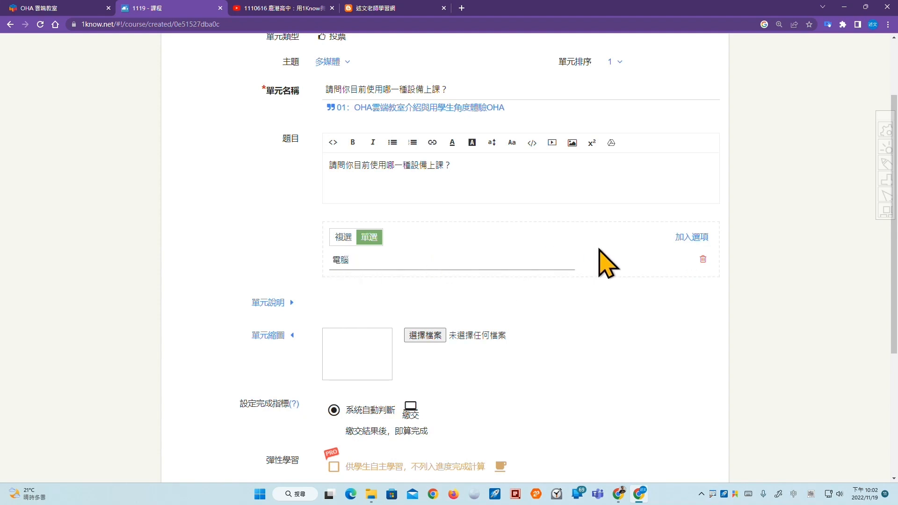
pyautogui.click(686, 238)
pyautogui.click(350, 283)
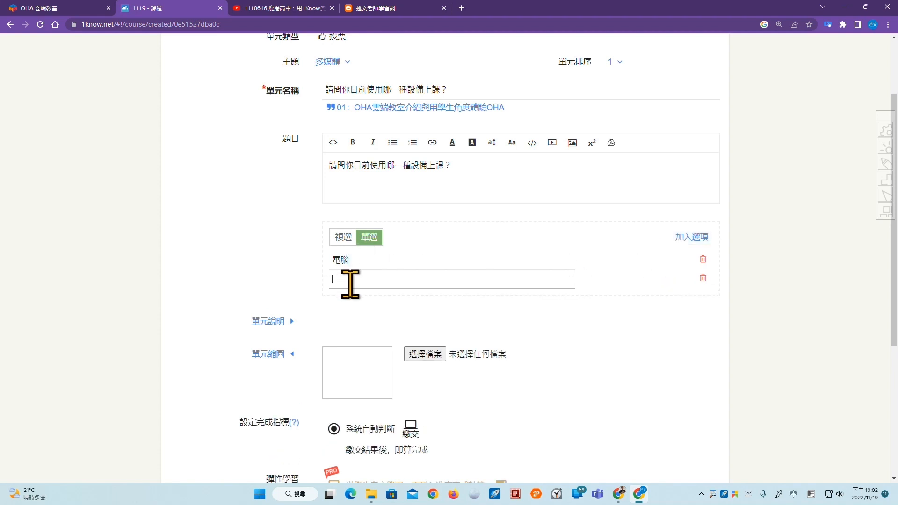
pyautogui.write('平板')
pyautogui.click(692, 237)
pyautogui.click(422, 296)
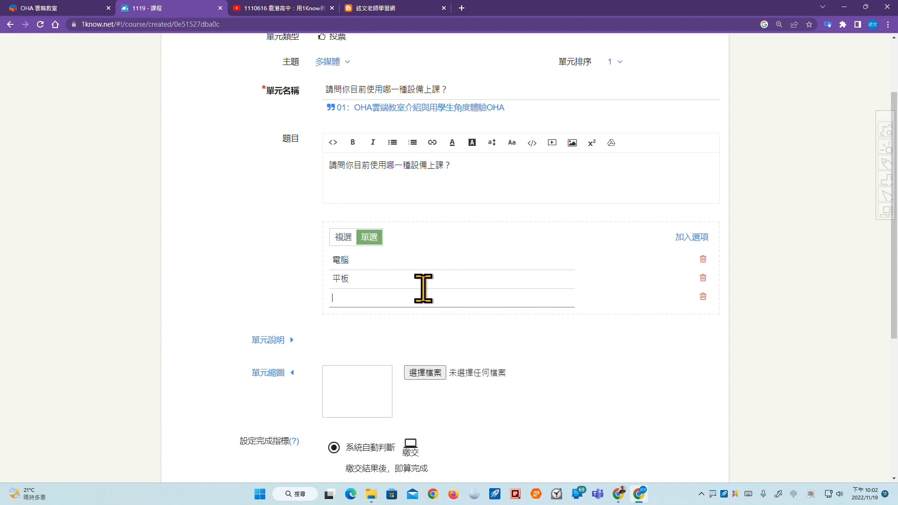
pyautogui.write('手機')
pyautogui.click(587, 371)
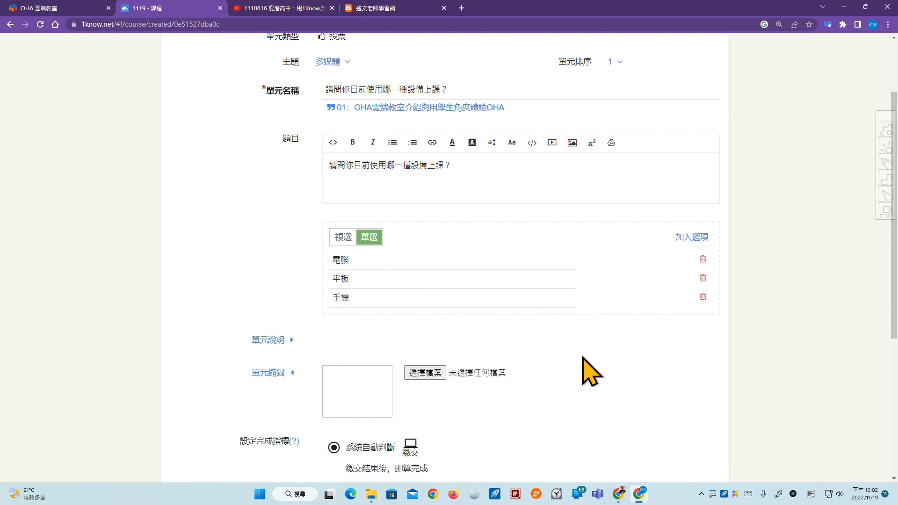
pyautogui.scroll(-3, 430, 267)
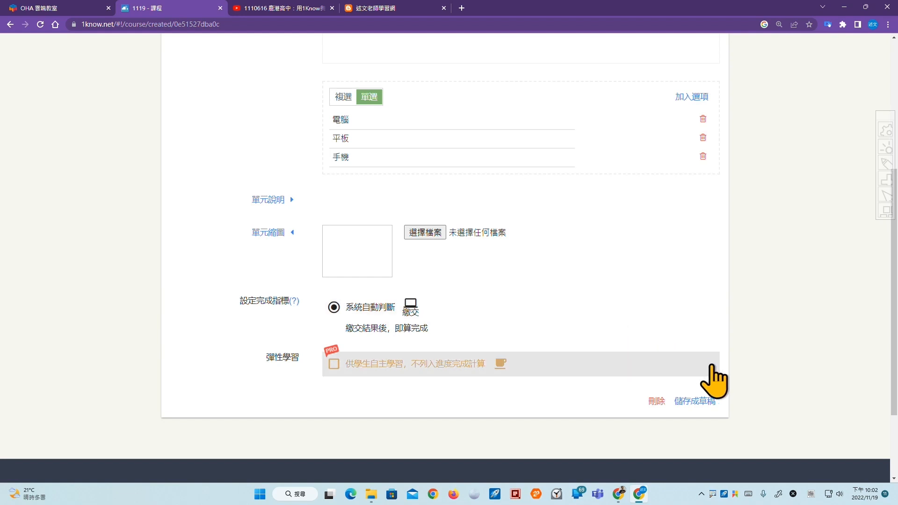
pyautogui.click(702, 402)
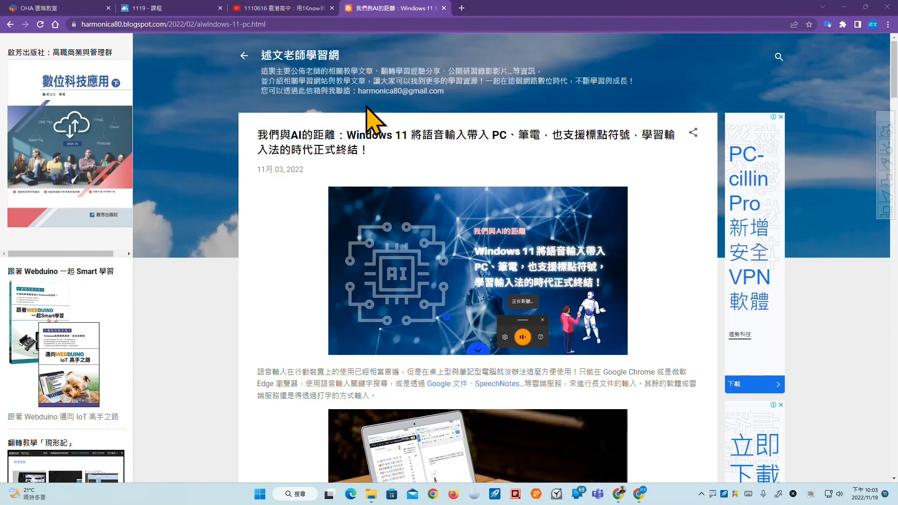
# Step: Copy the web address of the blog article on Windows 11 語音輸入 and return to course 1119
pyautogui.click(290, 25)
pyautogui.hotkey('ctrl', 'c')
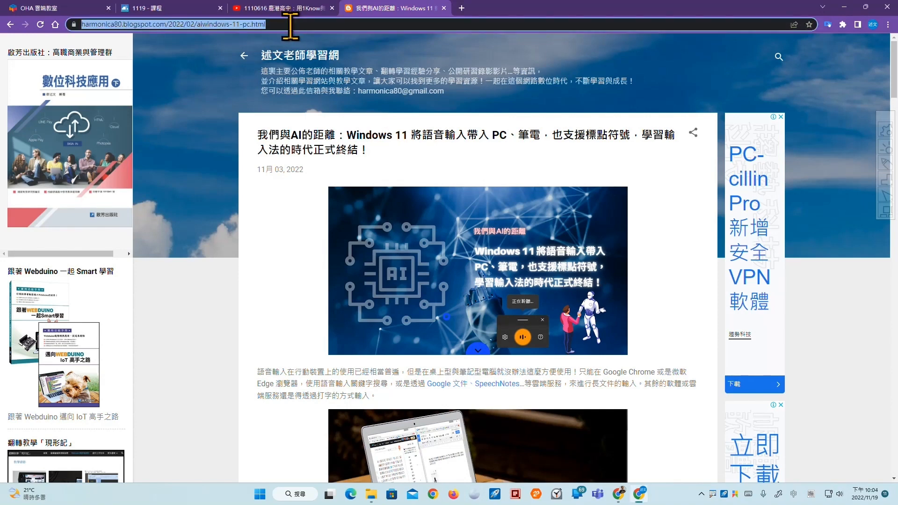
pyautogui.click(196, 13)
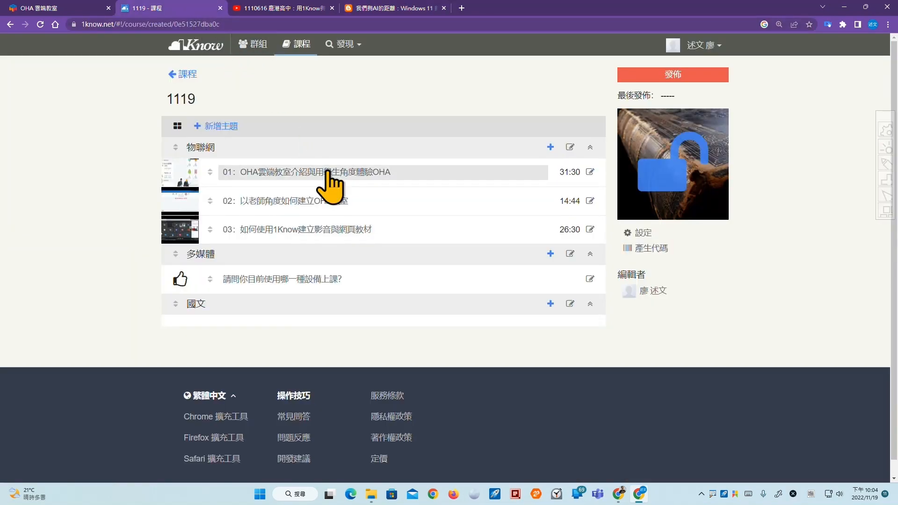
# Step: Create a new 網頁 unit under the 多媒體 topic and save it as a draft
pyautogui.click(551, 255)
pyautogui.click(499, 273)
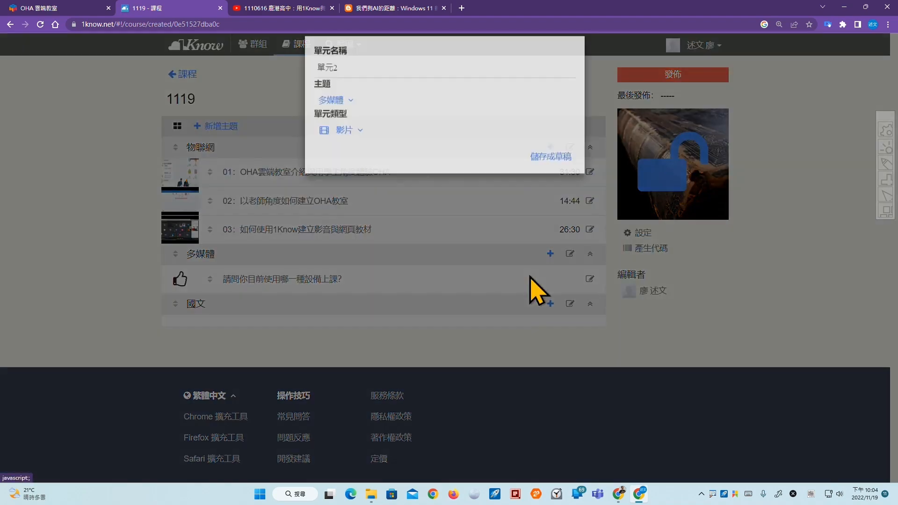
pyautogui.click(354, 145)
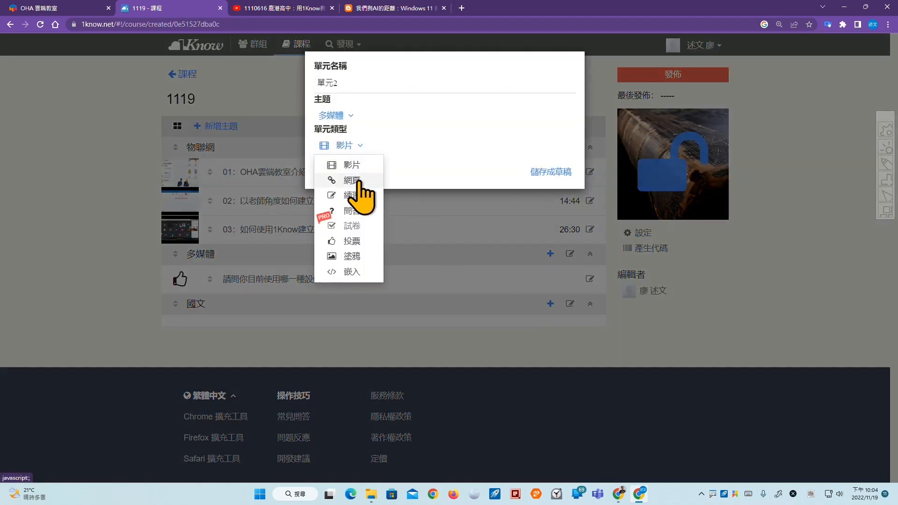
pyautogui.click(358, 175)
pyautogui.click(557, 177)
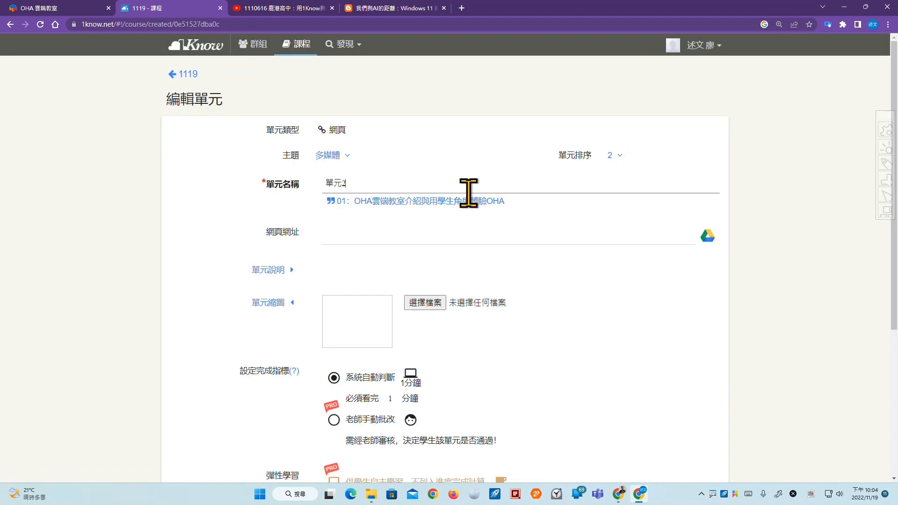
# Step: Paste the copied article address as the unit's 網頁網址 and use the suggested article title as the unit name
pyautogui.click(401, 238)
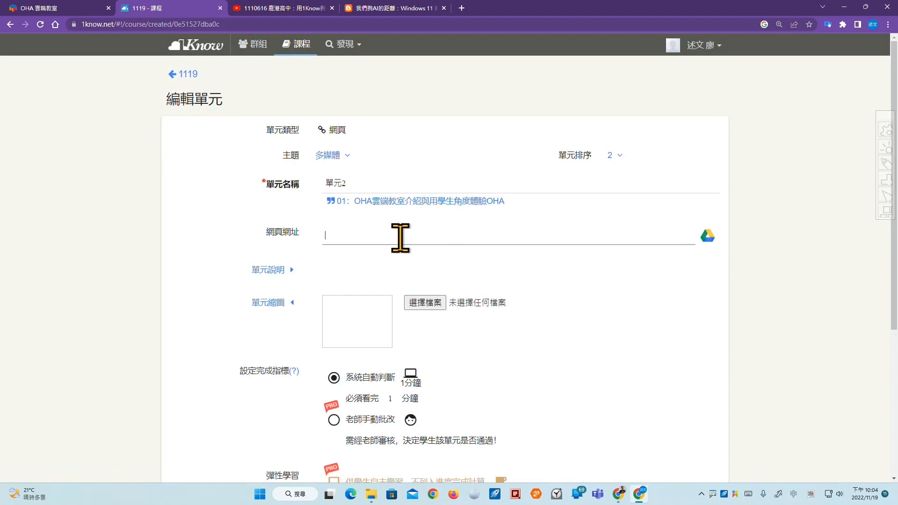
pyautogui.hotkey('ctrl', 'v')
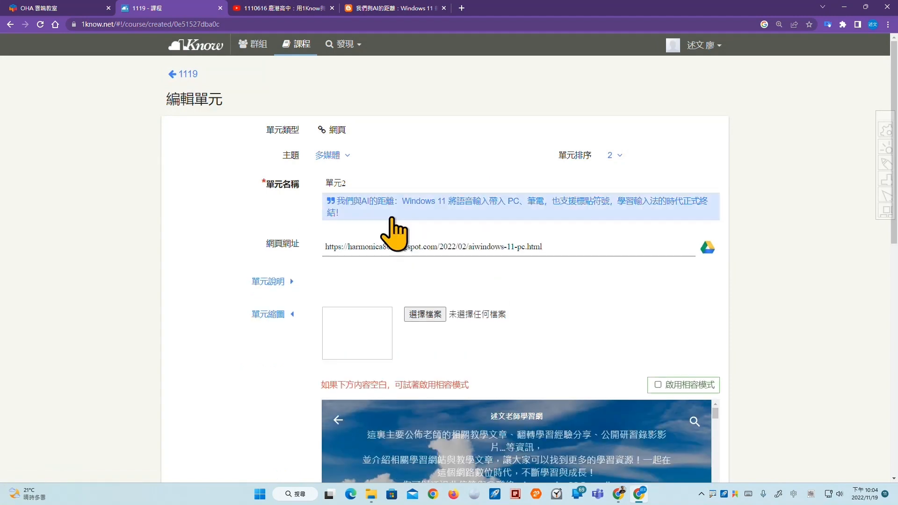
pyautogui.click(390, 219)
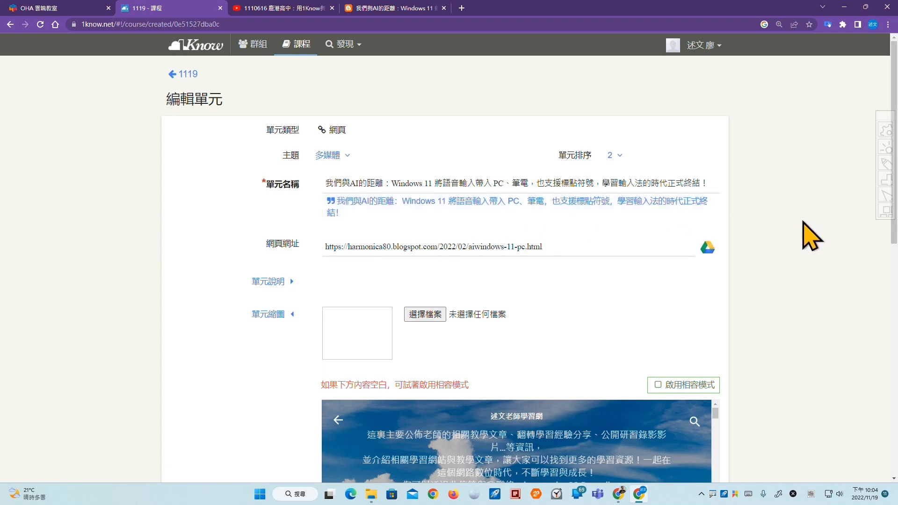
# Step: Check the embedded article preview in the 網頁 unit and save the unit as a draft
pyautogui.scroll(-3, 811, 236)
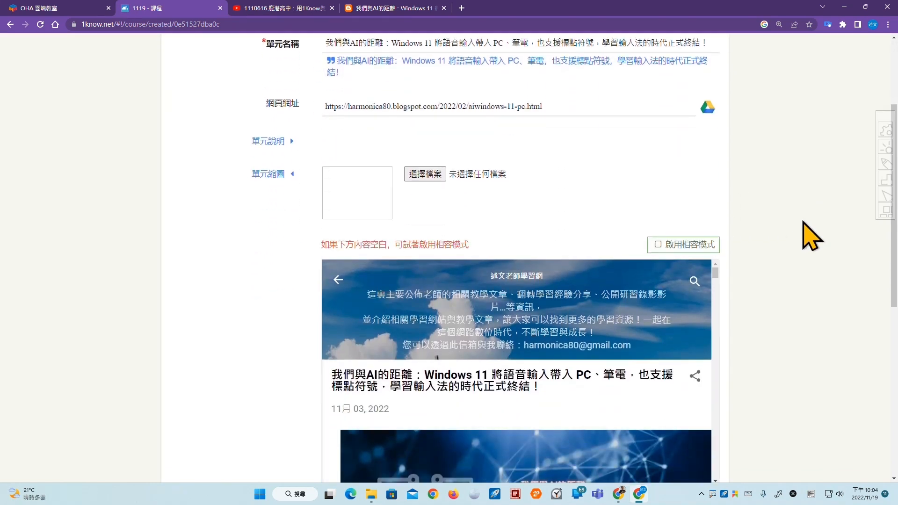
pyautogui.hotkey('ctrl', '2')
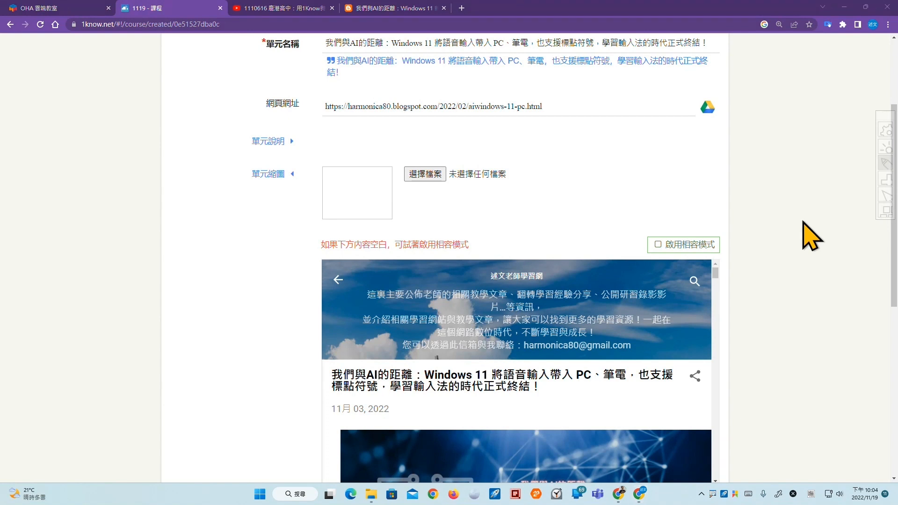
pyautogui.moveTo(612, 257)
pyautogui.mouseDown()
pyautogui.moveTo(521, 226)
pyautogui.moveTo(348, 262)
pyautogui.moveTo(370, 472)
pyautogui.moveTo(674, 334)
pyautogui.moveTo(627, 261)
pyautogui.moveTo(610, 253)
pyautogui.mouseUp()
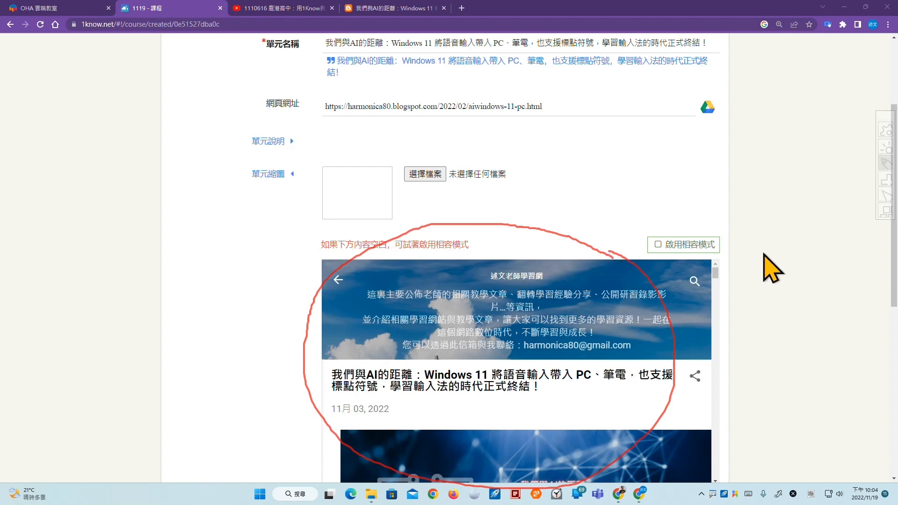
pyautogui.press('Escape')
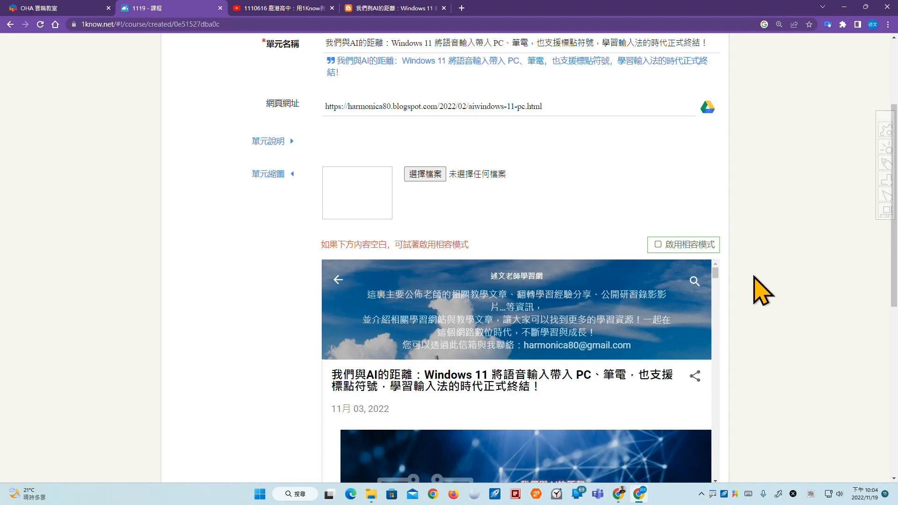
pyautogui.scroll(-4, 769, 294)
pyautogui.scroll(-4, 779, 297)
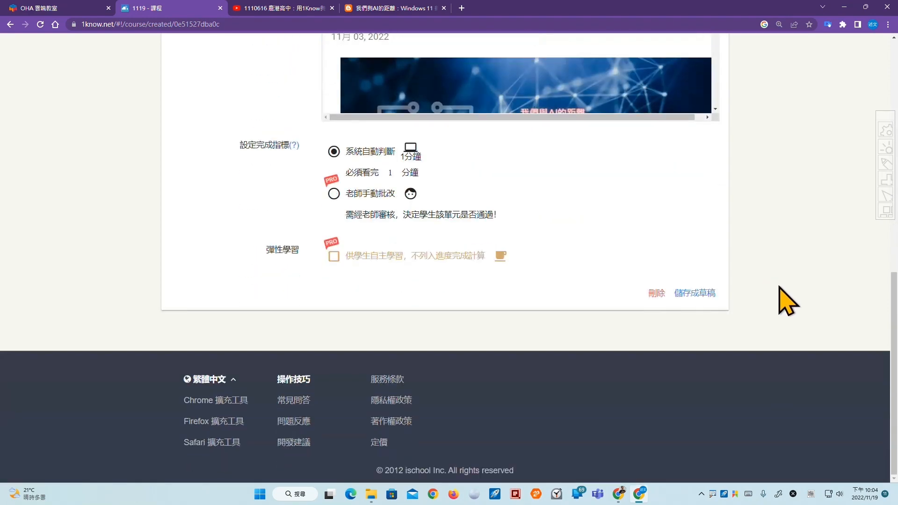
pyautogui.click(701, 299)
pyautogui.scroll(1, 701, 311)
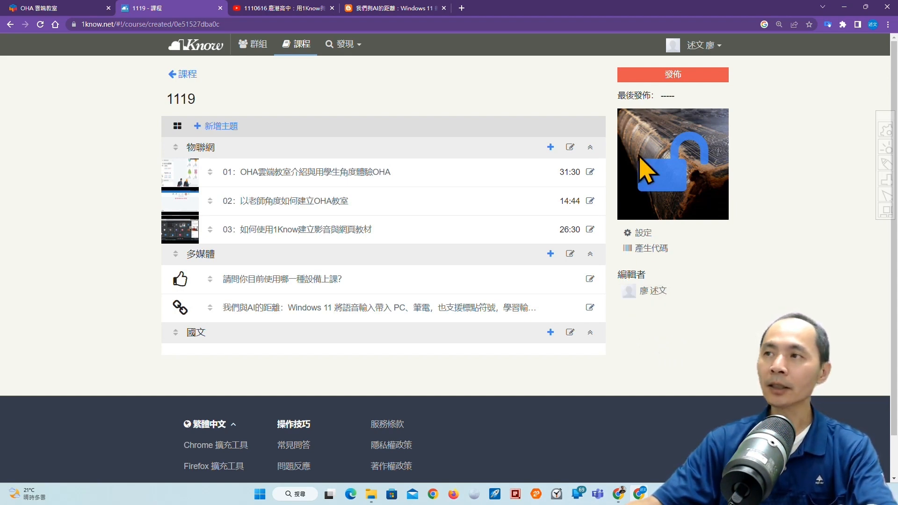
# Step: Connect Google Drive in the account's cloud service settings by authorizing the existing Google account
pyautogui.click(702, 45)
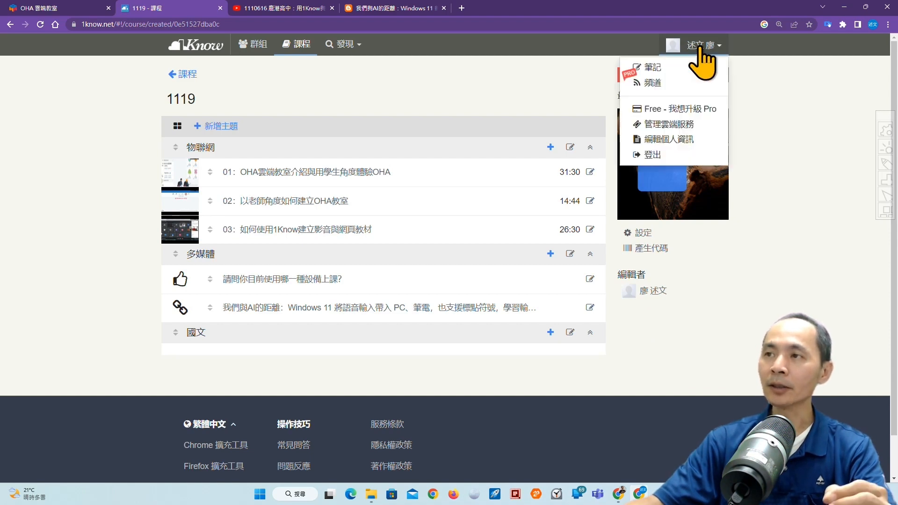
pyautogui.click(684, 125)
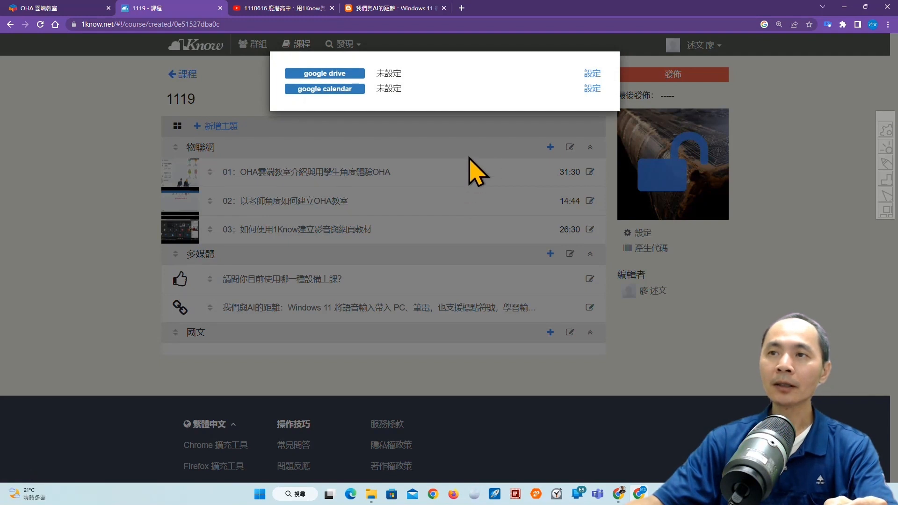
pyautogui.click(591, 75)
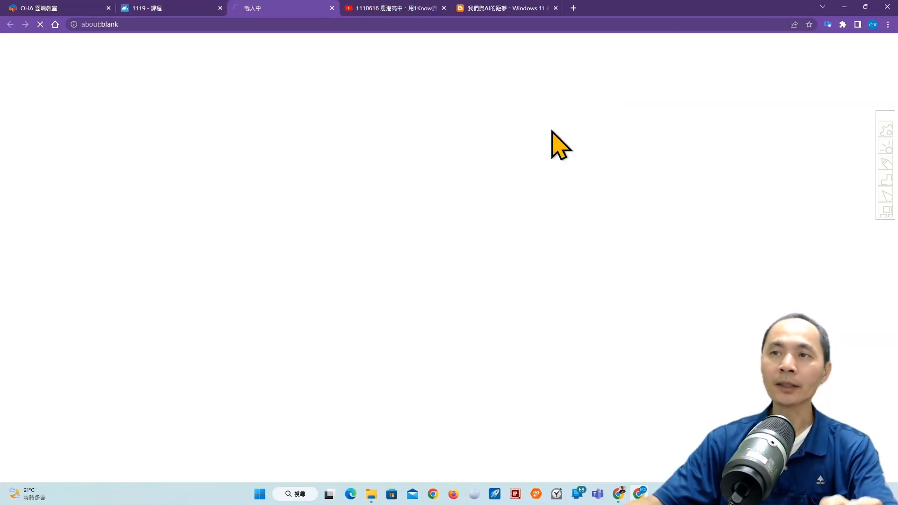
pyautogui.click(423, 260)
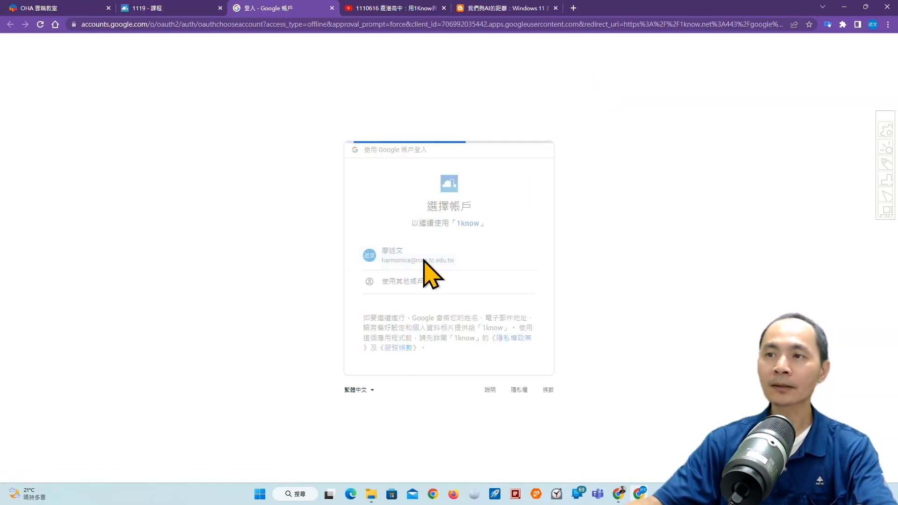
pyautogui.click(486, 386)
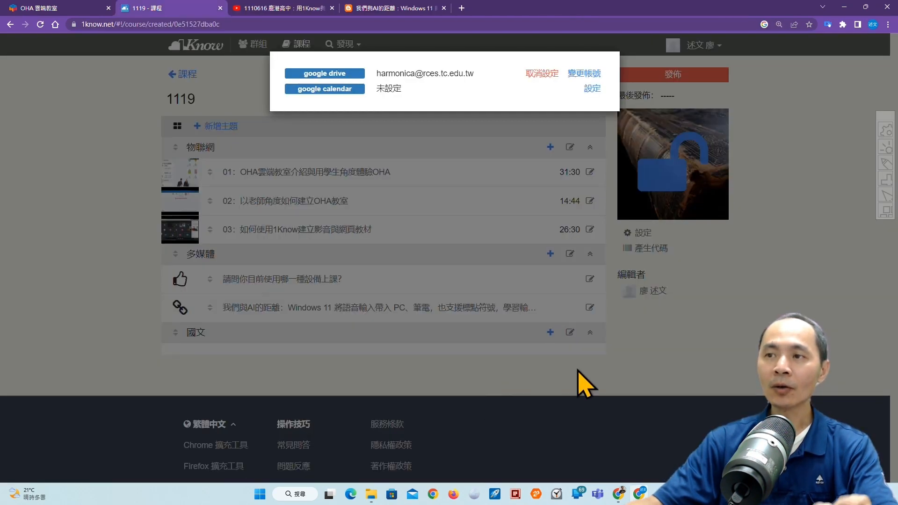
pyautogui.click(743, 347)
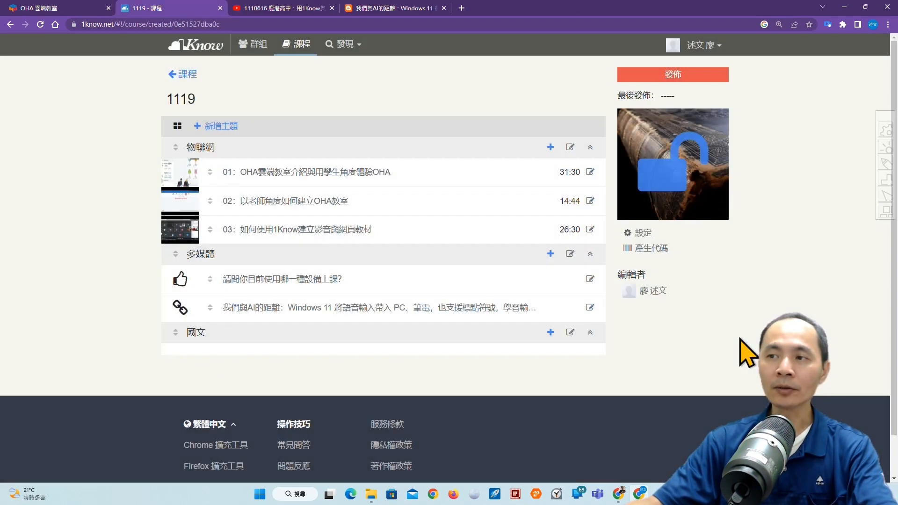
# Step: Create a third unit of type 網頁 under the 多媒體 topic and save it as a draft
pyautogui.click(550, 254)
pyautogui.click(523, 273)
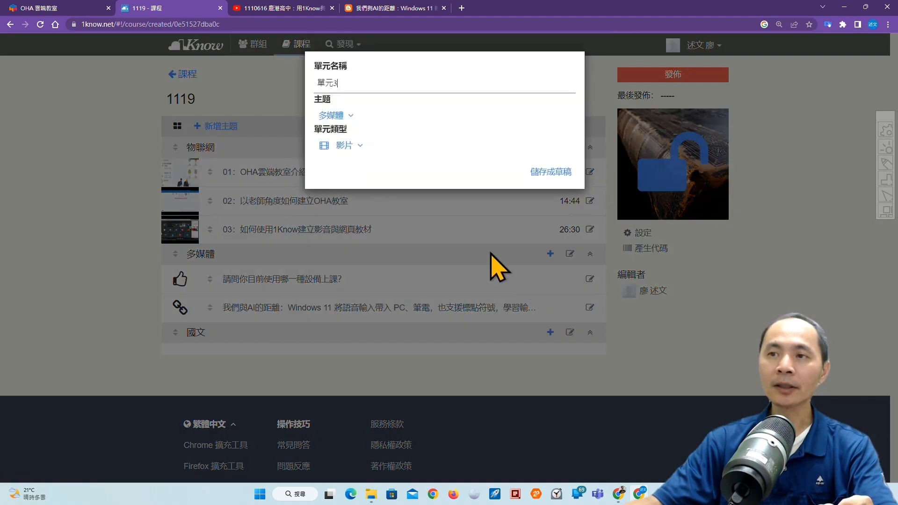
pyautogui.click(350, 146)
pyautogui.click(360, 185)
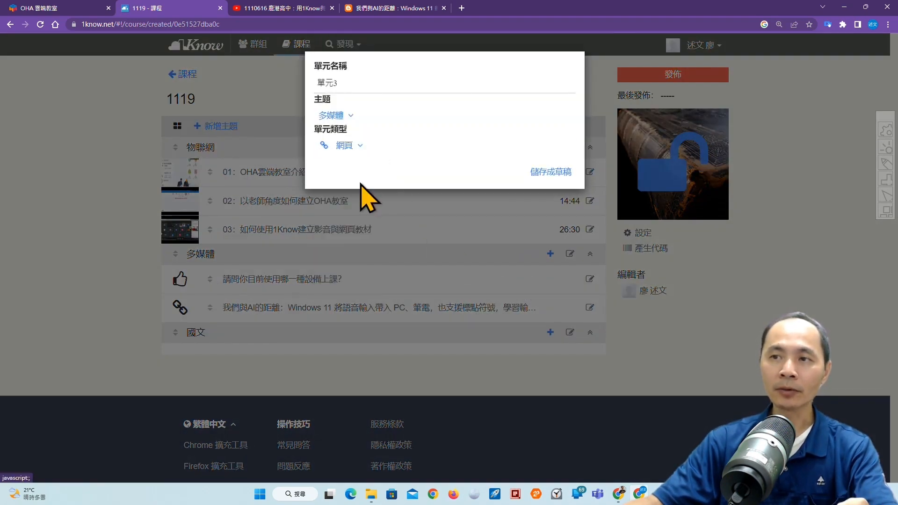
pyautogui.click(551, 173)
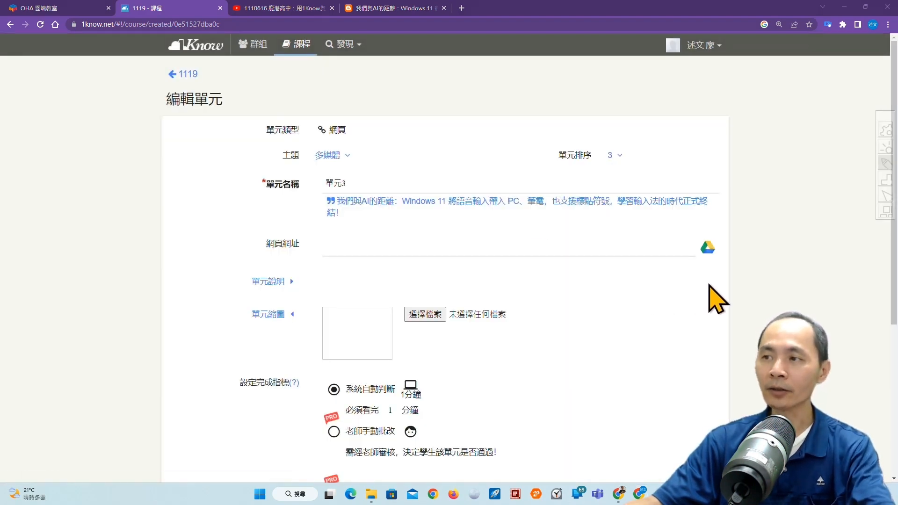
# Step: Choose the 1110823、0906 OHA雲端教室 presentation from Google Drive as the unit's 網頁網址
pyautogui.moveTo(700, 265)
pyautogui.mouseDown()
pyautogui.moveTo(695, 235)
pyautogui.moveTo(728, 259)
pyautogui.moveTo(694, 271)
pyautogui.mouseUp()
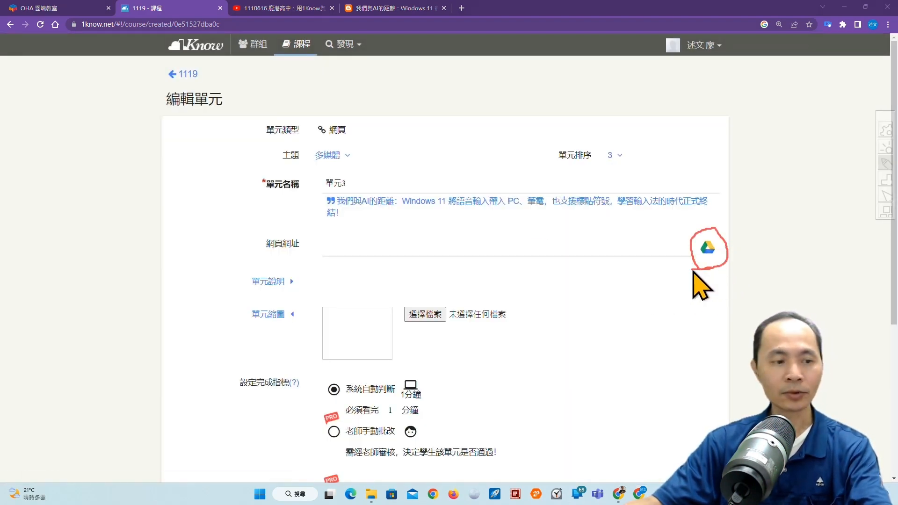
pyautogui.press('Escape')
pyautogui.click(706, 249)
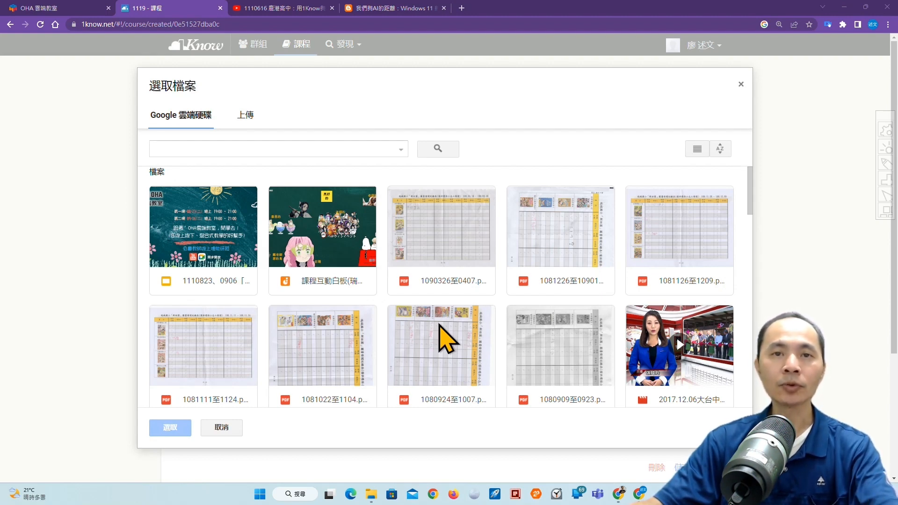
pyautogui.click(668, 364)
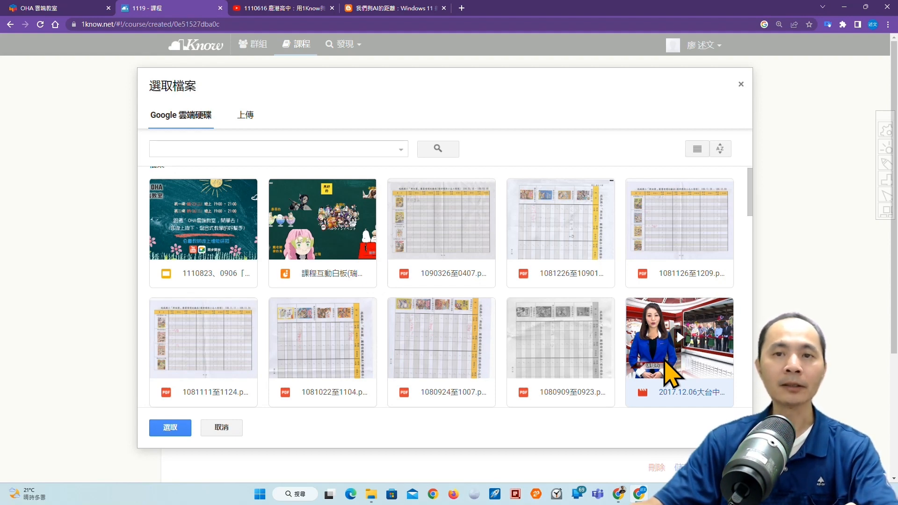
pyautogui.click(169, 428)
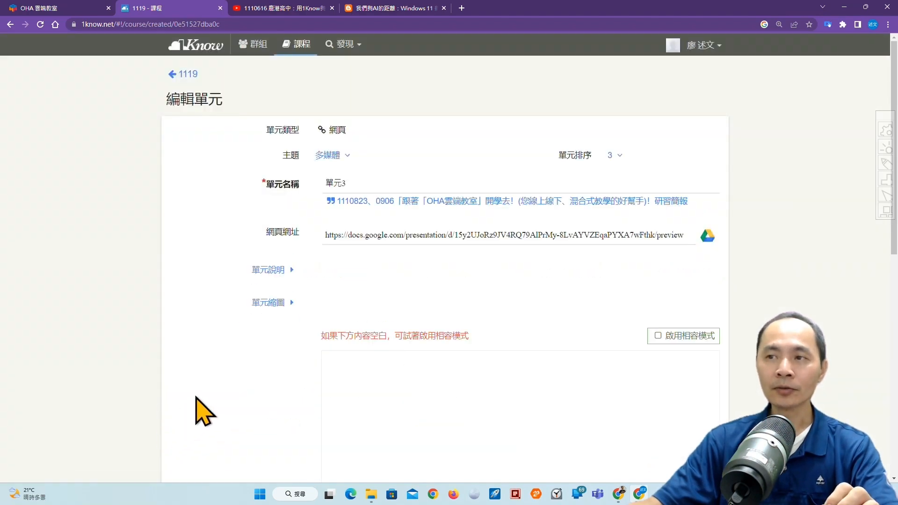
# Step: Use the suggested presentation title as the unit name and save the unit as a draft
pyautogui.click(426, 202)
pyautogui.scroll(-2, 699, 266)
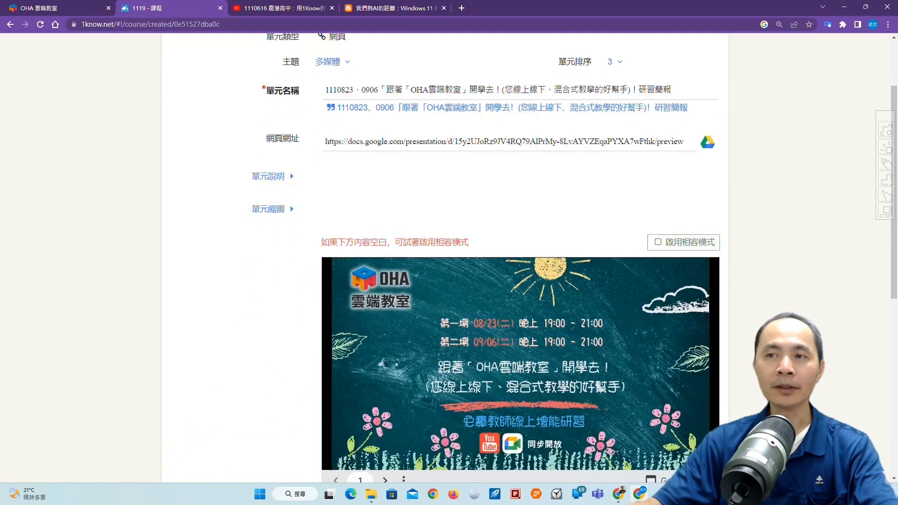
pyautogui.scroll(-6, 704, 388)
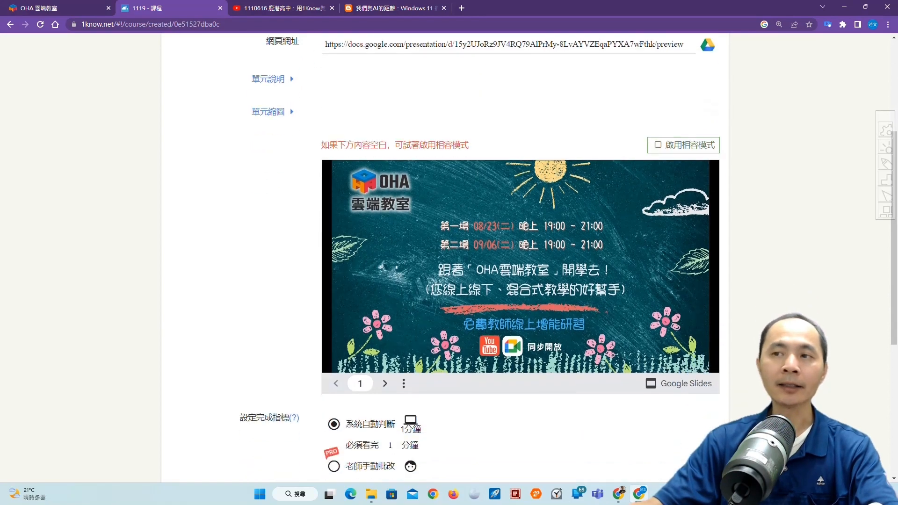
pyautogui.click(704, 388)
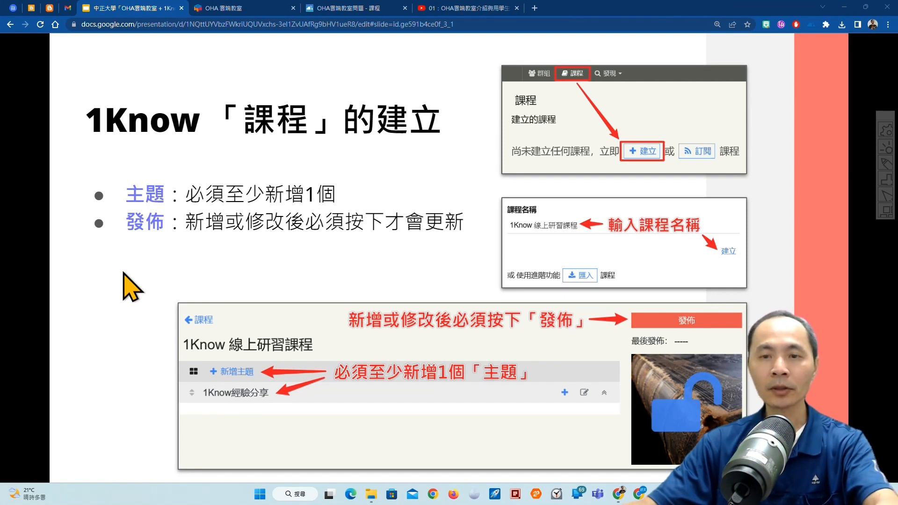
pyautogui.moveTo(688, 336)
pyautogui.mouseDown()
pyautogui.moveTo(700, 315)
pyautogui.moveTo(669, 320)
pyautogui.moveTo(677, 344)
pyautogui.mouseUp()
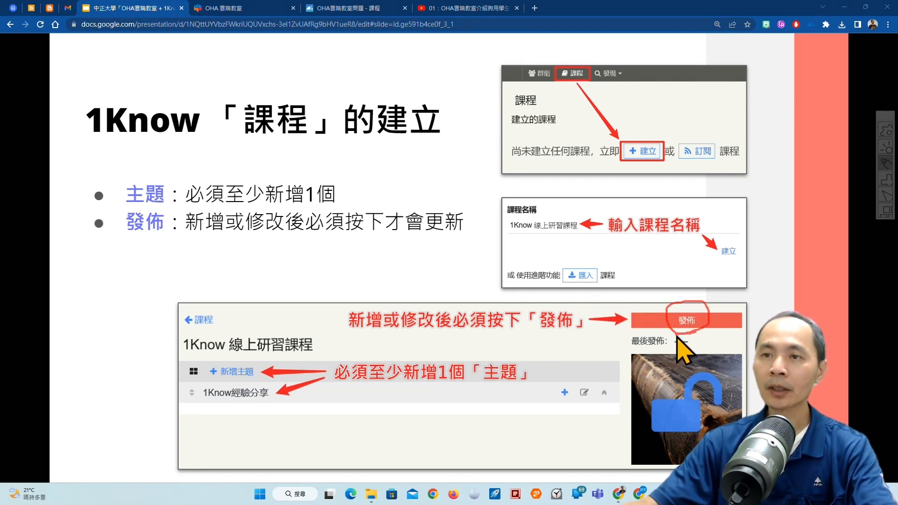
pyautogui.moveTo(225, 237); pyautogui.dragTo(294, 239)
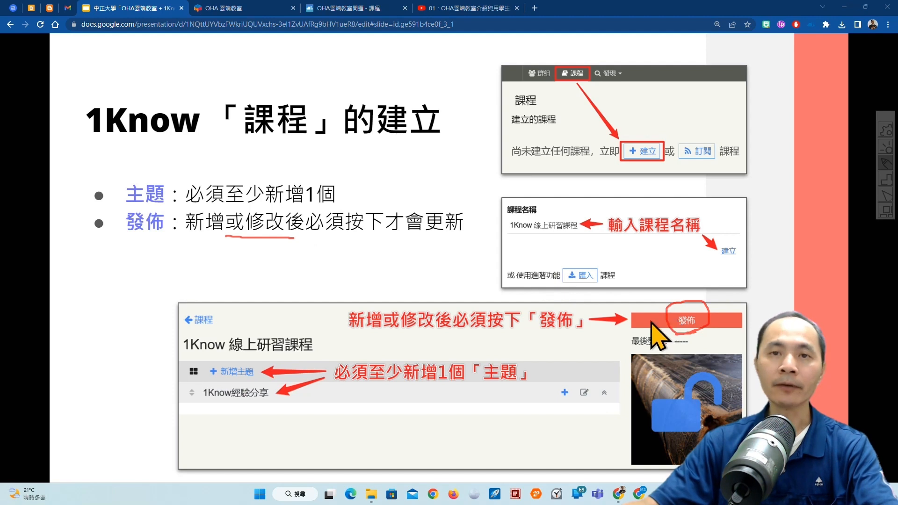
pyautogui.press('Escape')
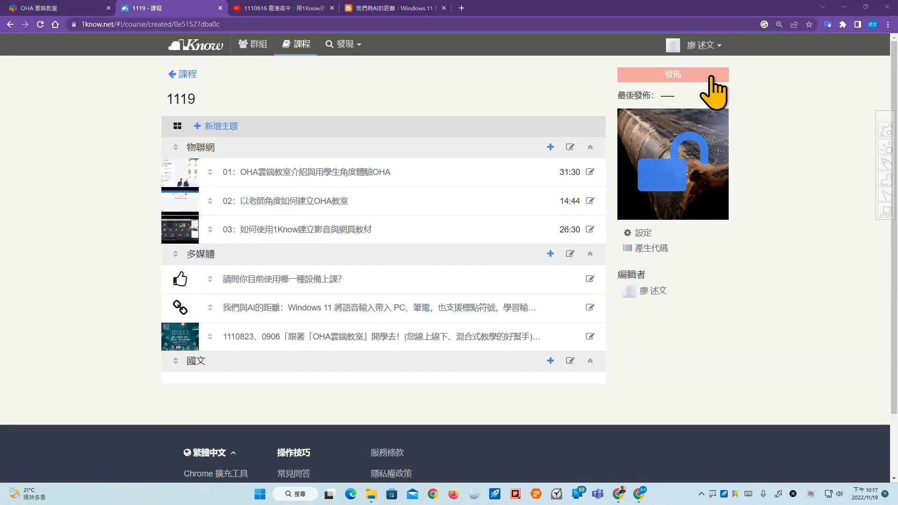
# Step: Publish course 1119 as 非公開課程 and continue editing it
pyautogui.click(713, 76)
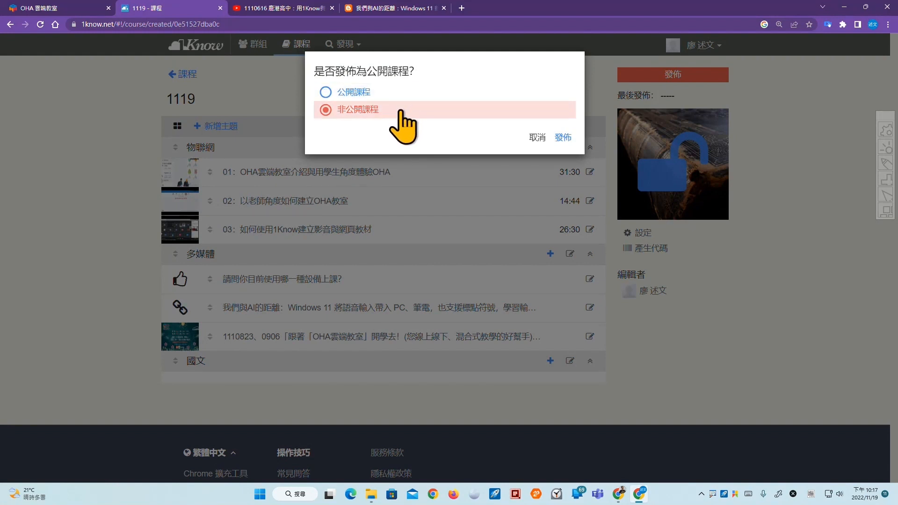
pyautogui.click(563, 138)
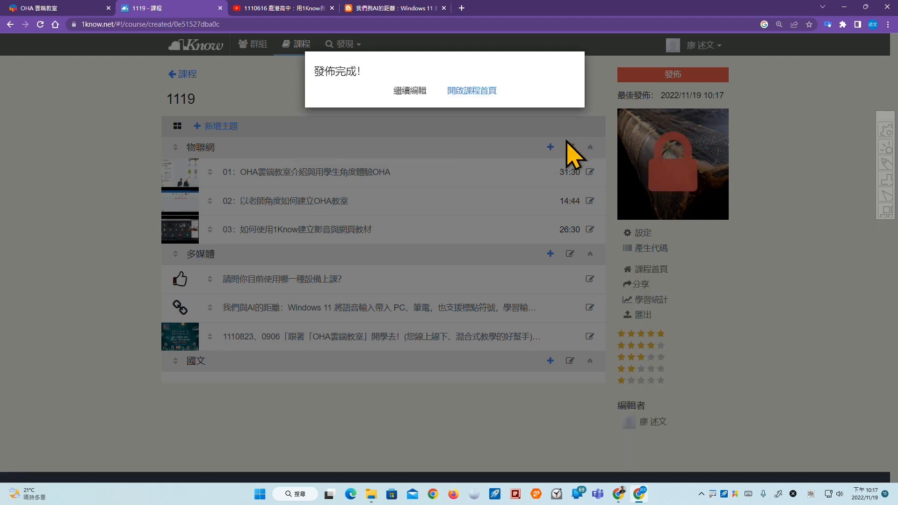
pyautogui.click(410, 90)
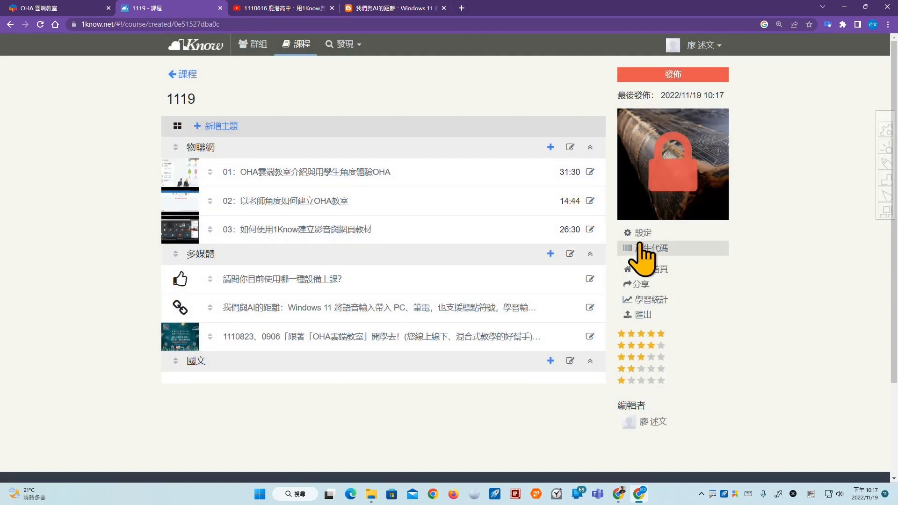
pyautogui.moveTo(661, 210)
pyautogui.mouseDown()
pyautogui.moveTo(677, 145)
pyautogui.moveTo(715, 204)
pyautogui.moveTo(648, 205)
pyautogui.mouseUp()
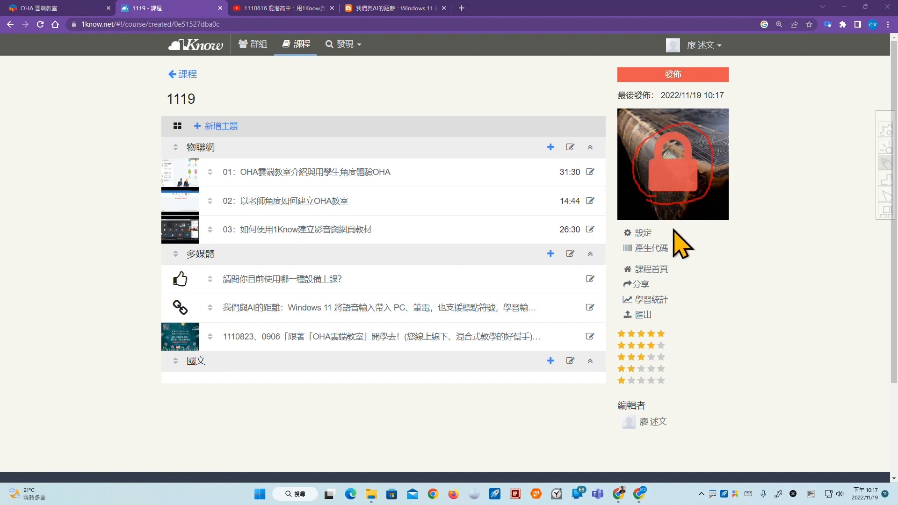
pyautogui.press('Escape')
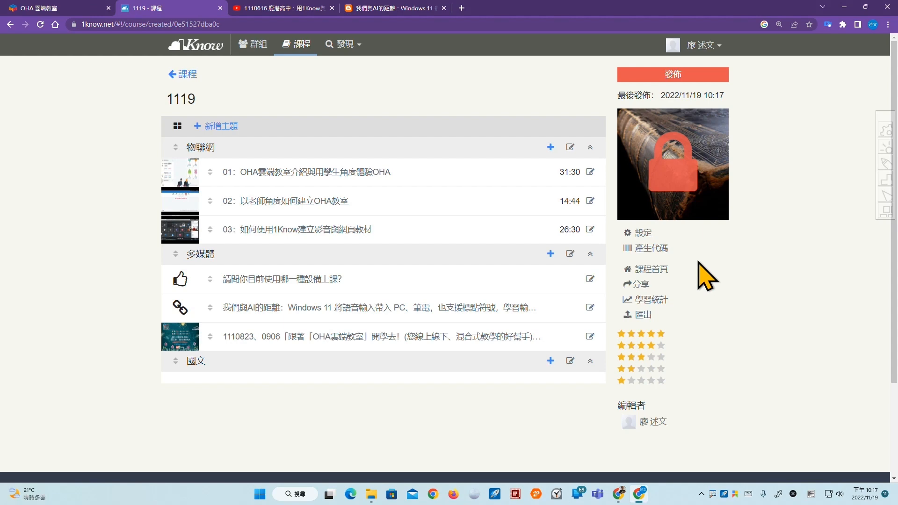
# Step: Set the course picture to the antique globe image in the course settings and return to course 1119 to republish it
pyautogui.click(650, 234)
pyautogui.click(671, 128)
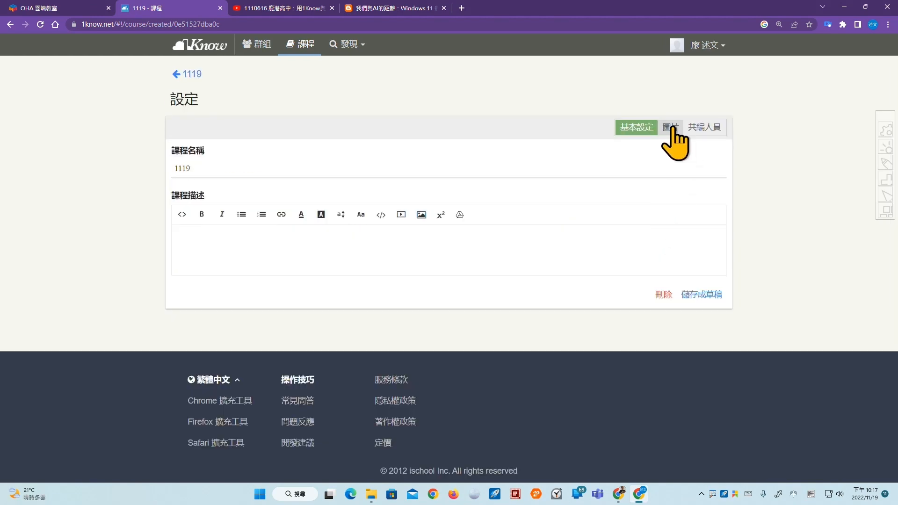
pyautogui.scroll(-2, 779, 271)
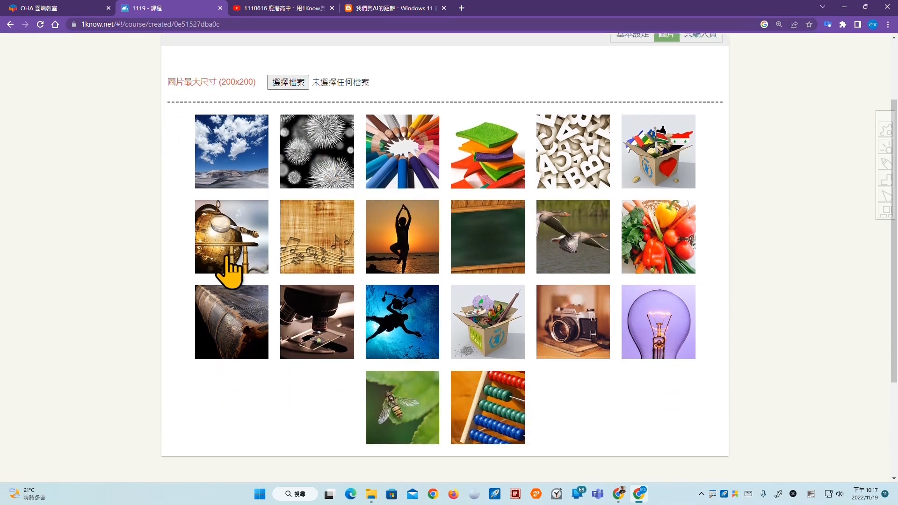
pyautogui.click(230, 270)
pyautogui.click(709, 187)
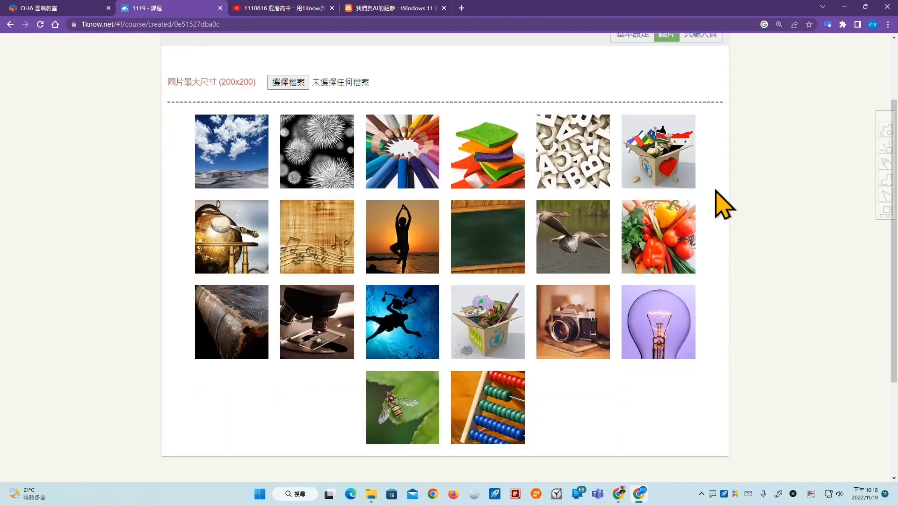
pyautogui.scroll(2, 738, 234)
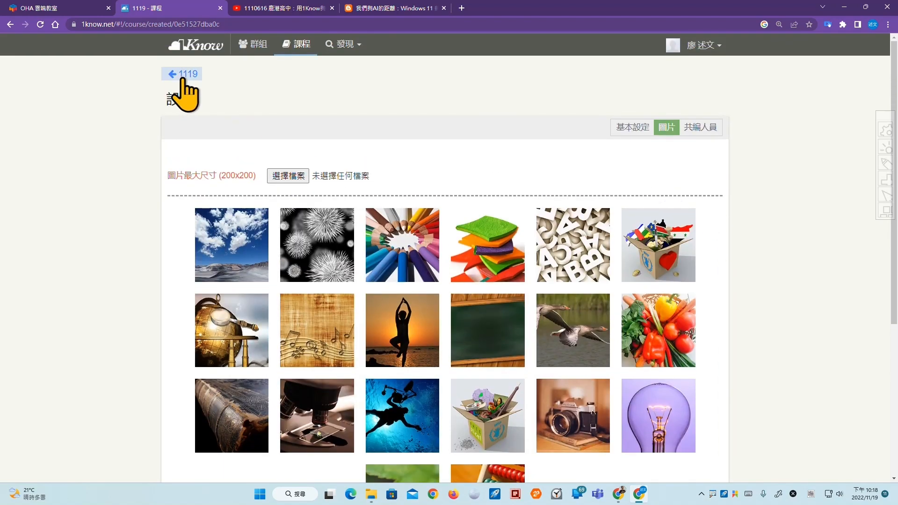
pyautogui.click(183, 75)
pyautogui.click(629, 74)
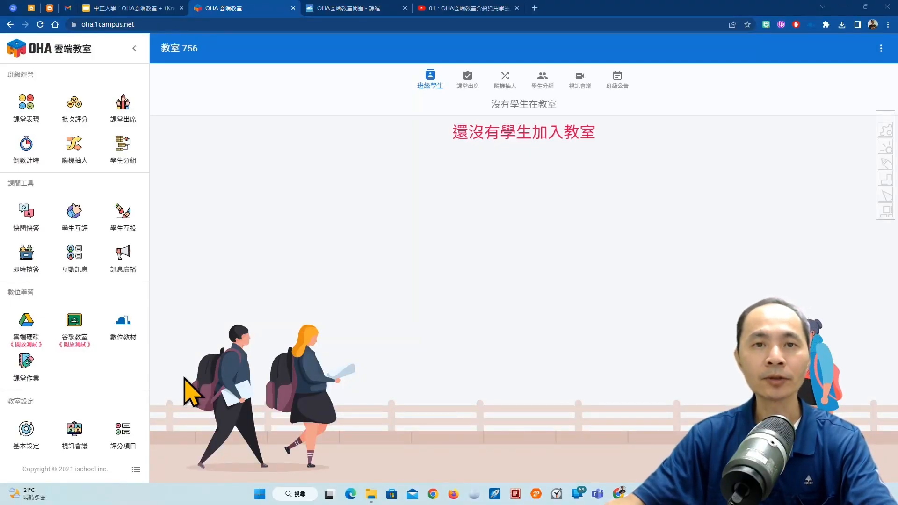
# Step: In the OHA 雲端教室 classroom, open the created course OHA雲端教室問題 under 數位教材 and examine its units and their open-in-new-window links
pyautogui.click(124, 327)
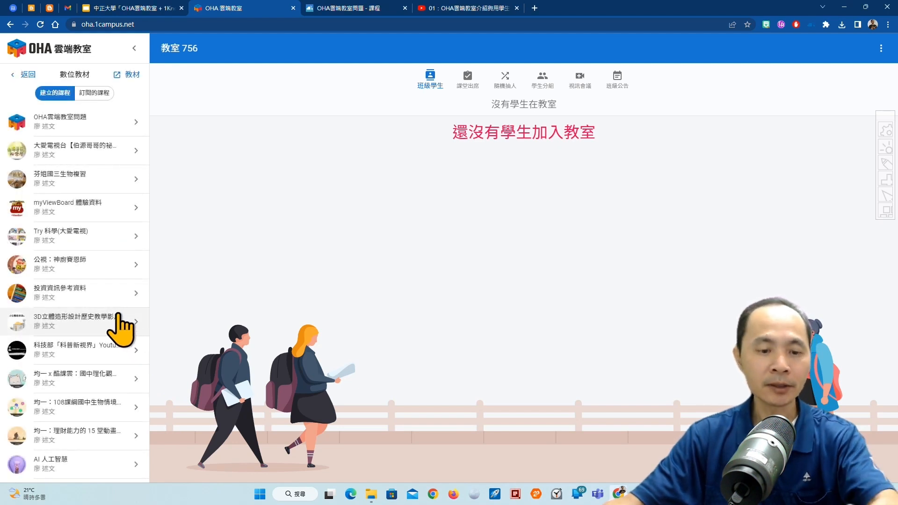
pyautogui.moveTo(40, 75)
pyautogui.mouseDown()
pyautogui.moveTo(22, 87)
pyautogui.moveTo(6, 172)
pyautogui.moveTo(35, 242)
pyautogui.moveTo(131, 201)
pyautogui.mouseUp()
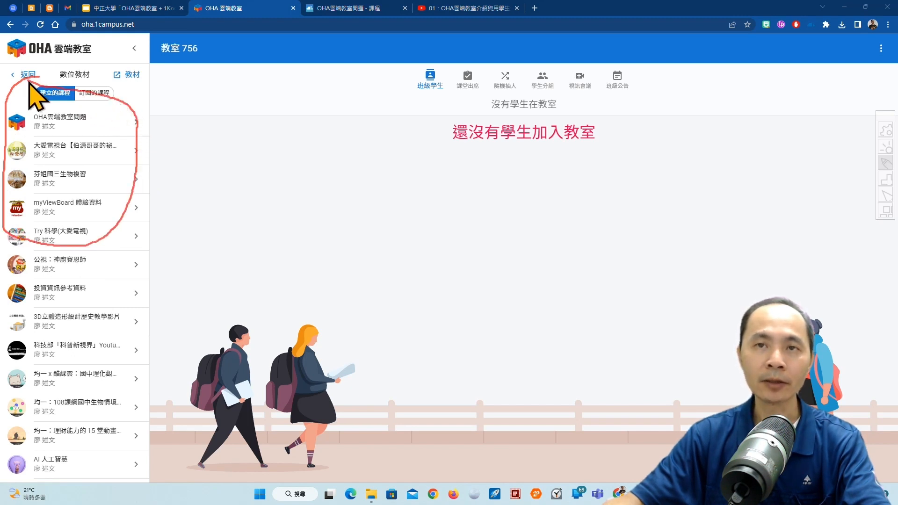
pyautogui.click(61, 121)
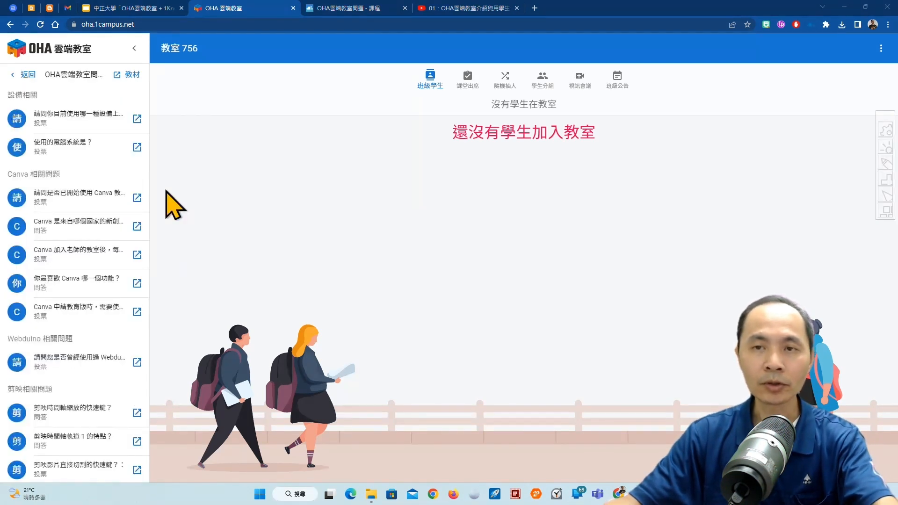
pyautogui.moveTo(30, 103)
pyautogui.mouseDown()
pyautogui.moveTo(22, 309)
pyautogui.moveTo(37, 320)
pyautogui.moveTo(115, 322)
pyautogui.moveTo(126, 115)
pyautogui.moveTo(70, 106)
pyautogui.mouseUp()
pyautogui.moveTo(125, 107)
pyautogui.mouseDown()
pyautogui.moveTo(150, 108)
pyautogui.moveTo(158, 174)
pyautogui.moveTo(148, 318)
pyautogui.moveTo(124, 297)
pyautogui.moveTo(134, 117)
pyautogui.mouseUp()
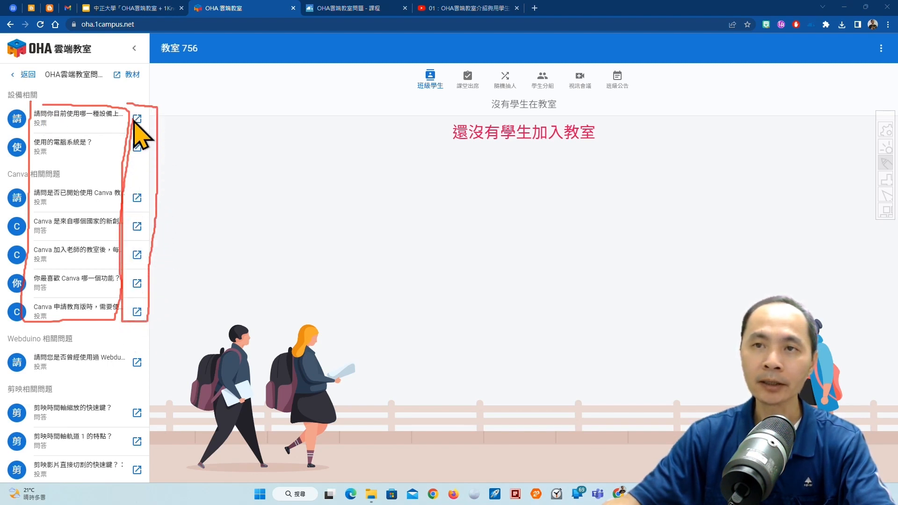
pyautogui.moveTo(146, 191)
pyautogui.mouseDown()
pyautogui.moveTo(166, 187)
pyautogui.moveTo(179, 171)
pyautogui.mouseUp()
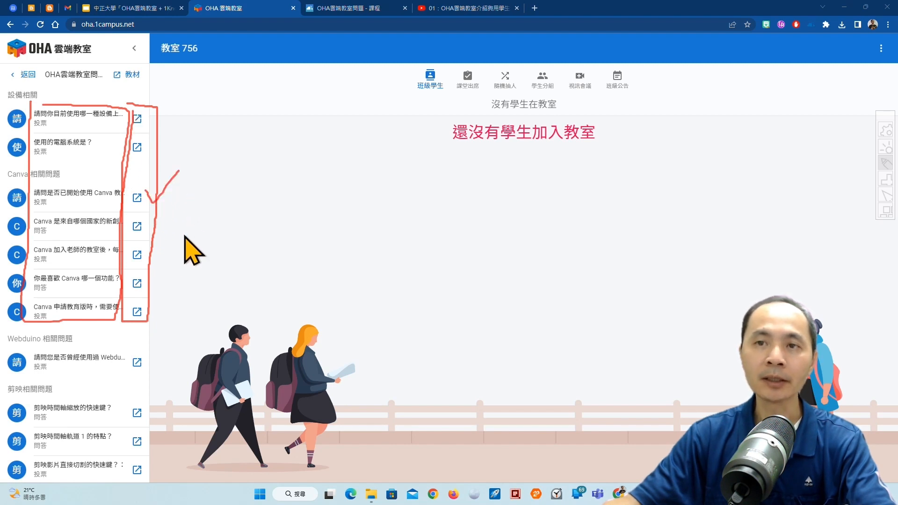